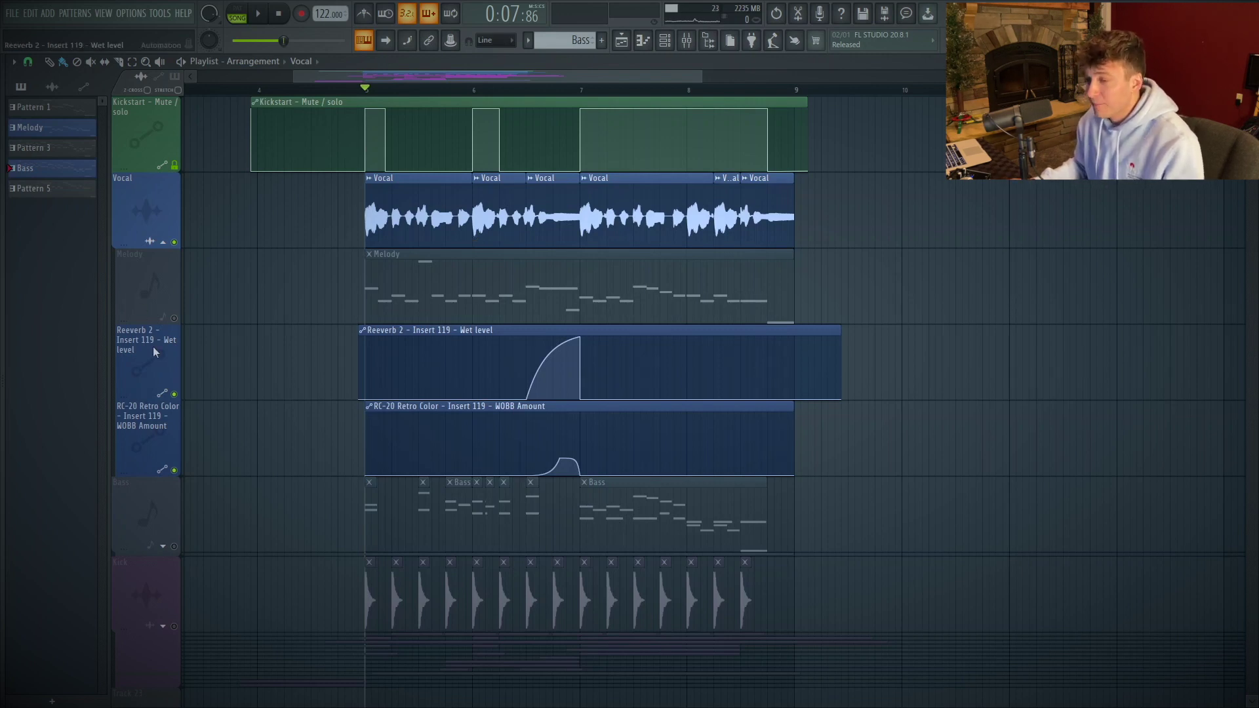
Isolate the Melody track in the playlist with the Vocal track and its automation muted.
{"action": "left_click", "coordinate": [174, 318]}
{"action": "left_click", "coordinate": [174, 242]}
{"action": "left_click", "coordinate": [174, 319]}
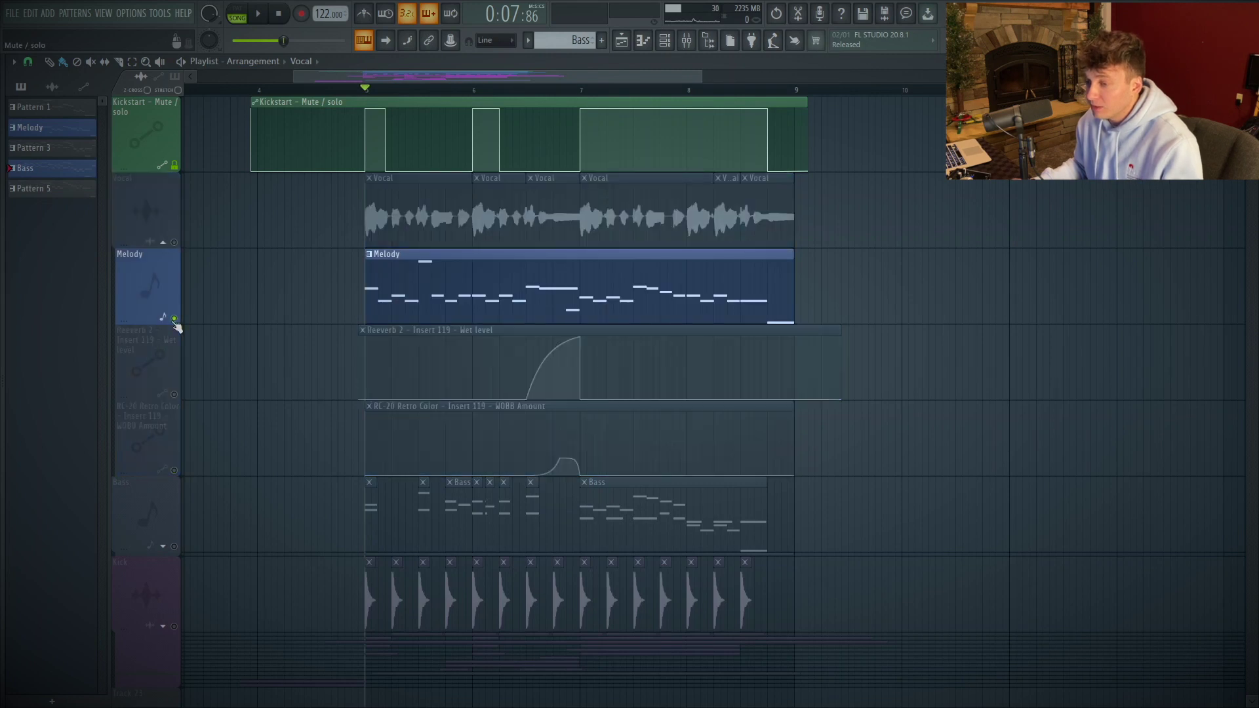
Show the Unsorted channels in the channel rack and play back the isolated melody.
{"action": "left_click", "coordinate": [665, 41]}
{"action": "left_click", "coordinate": [98, 63]}
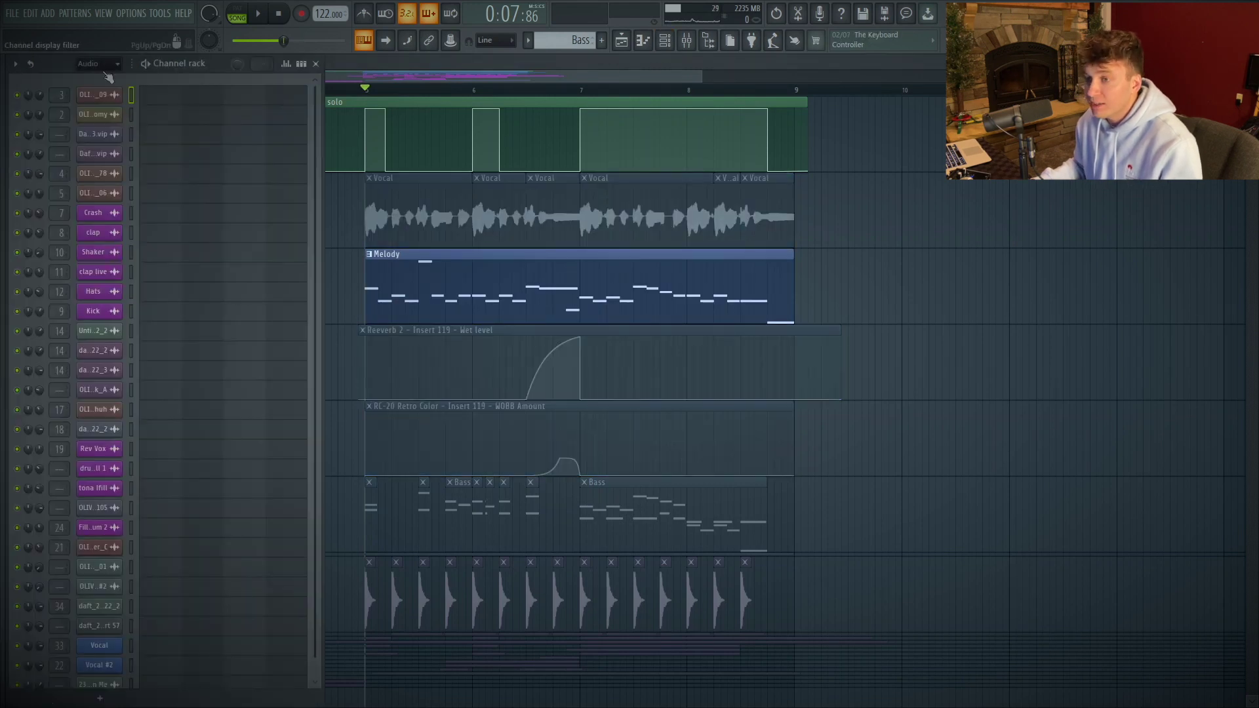
{"action": "left_click", "coordinate": [93, 109]}
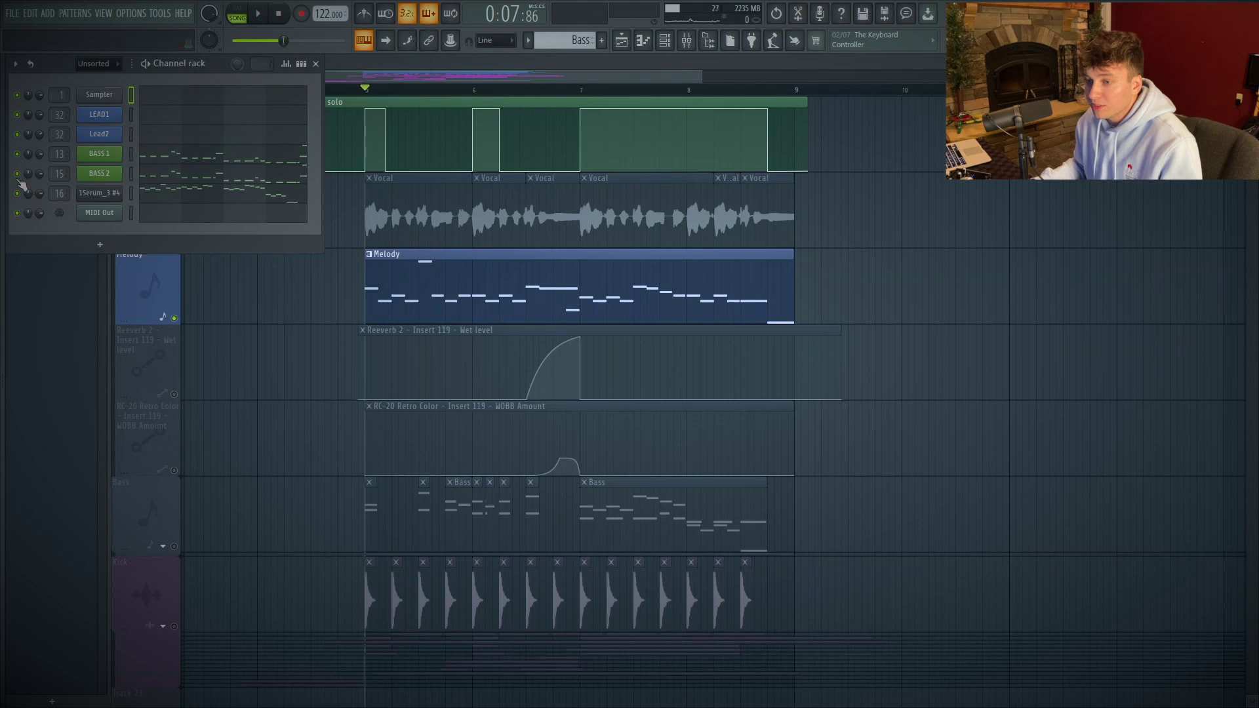
{"action": "key", "text": "space"}
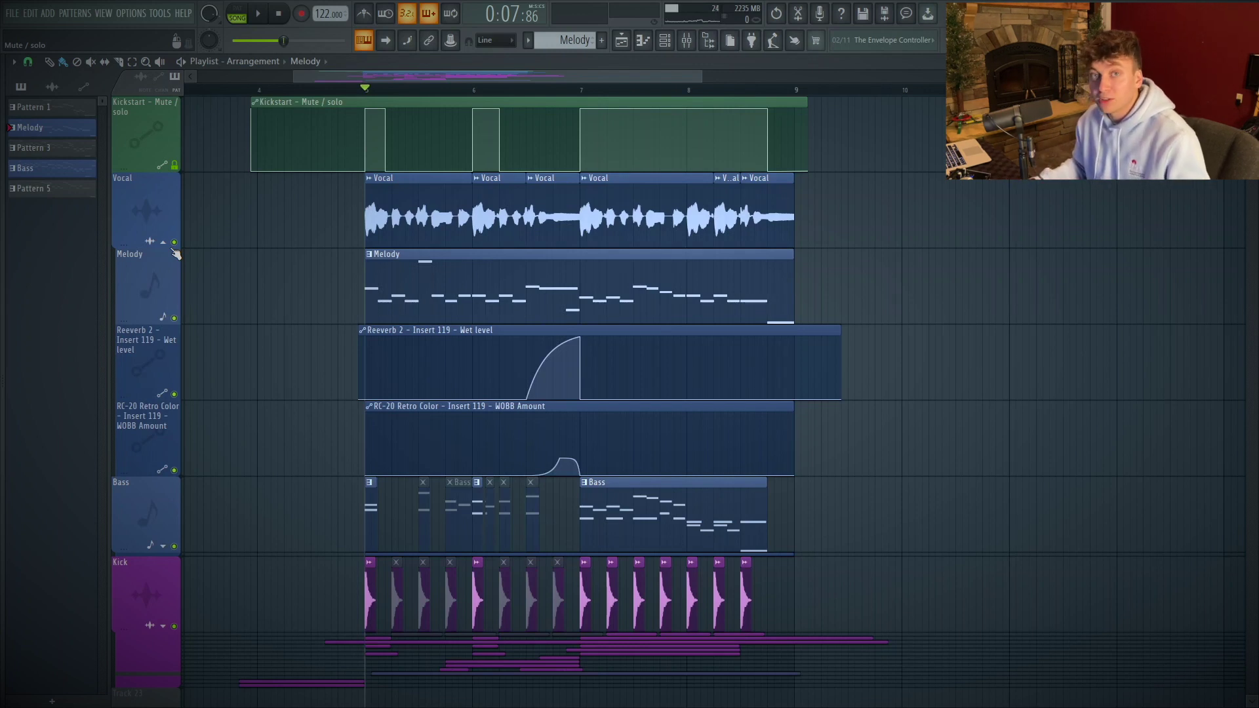
Solo the Vocal track in the playlist and listen to it from bar 5.
{"action": "left_click", "coordinate": [173, 318]}
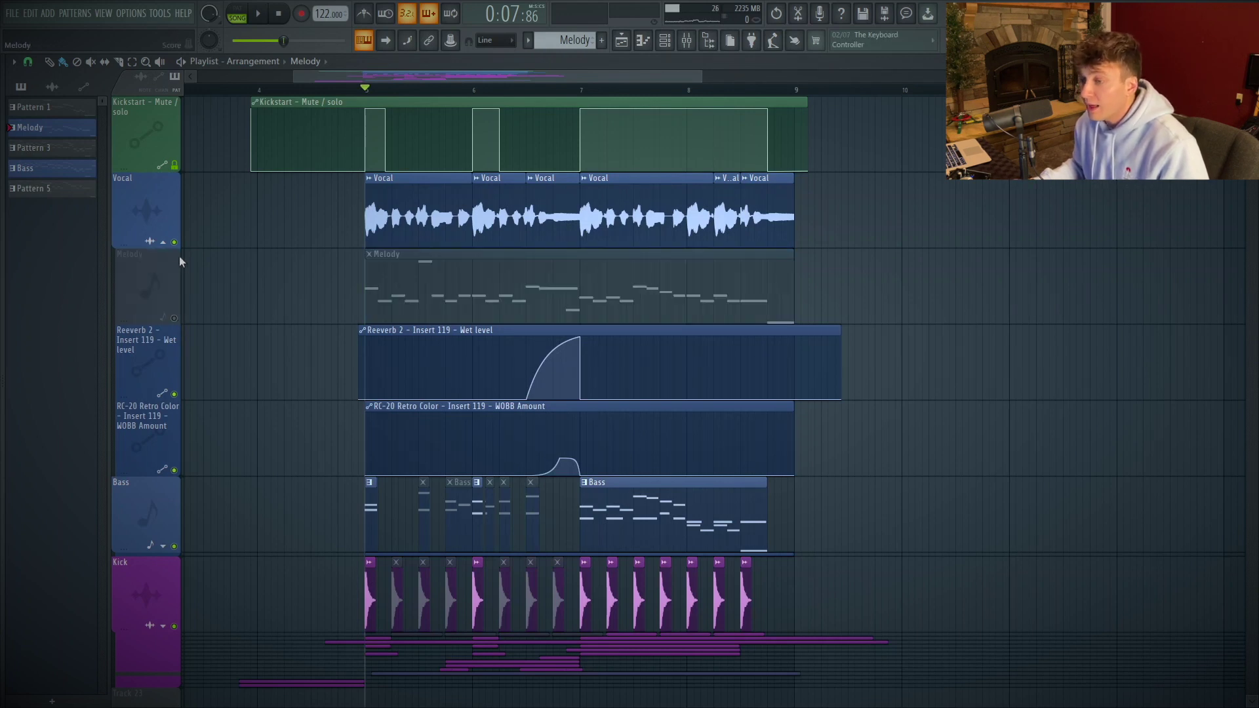
{"action": "left_click", "coordinate": [173, 242], "text": "ctrl"}
{"action": "key", "text": "space"}
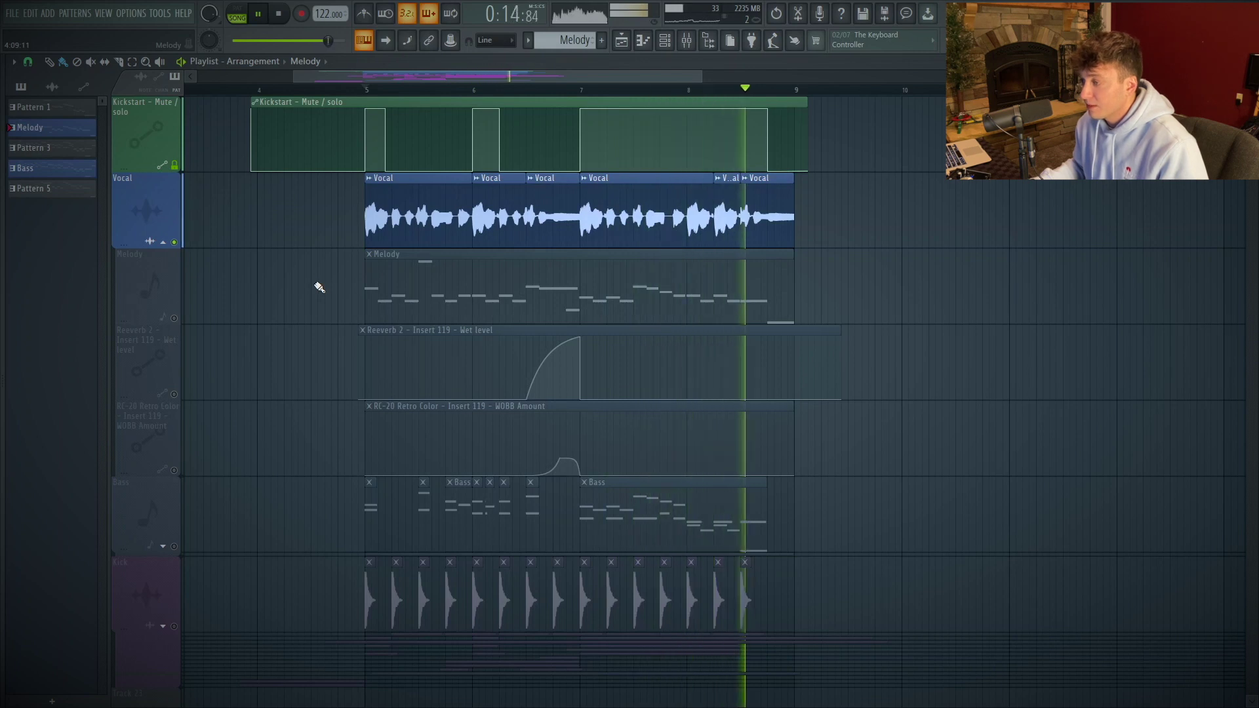
{"action": "key", "text": "space"}
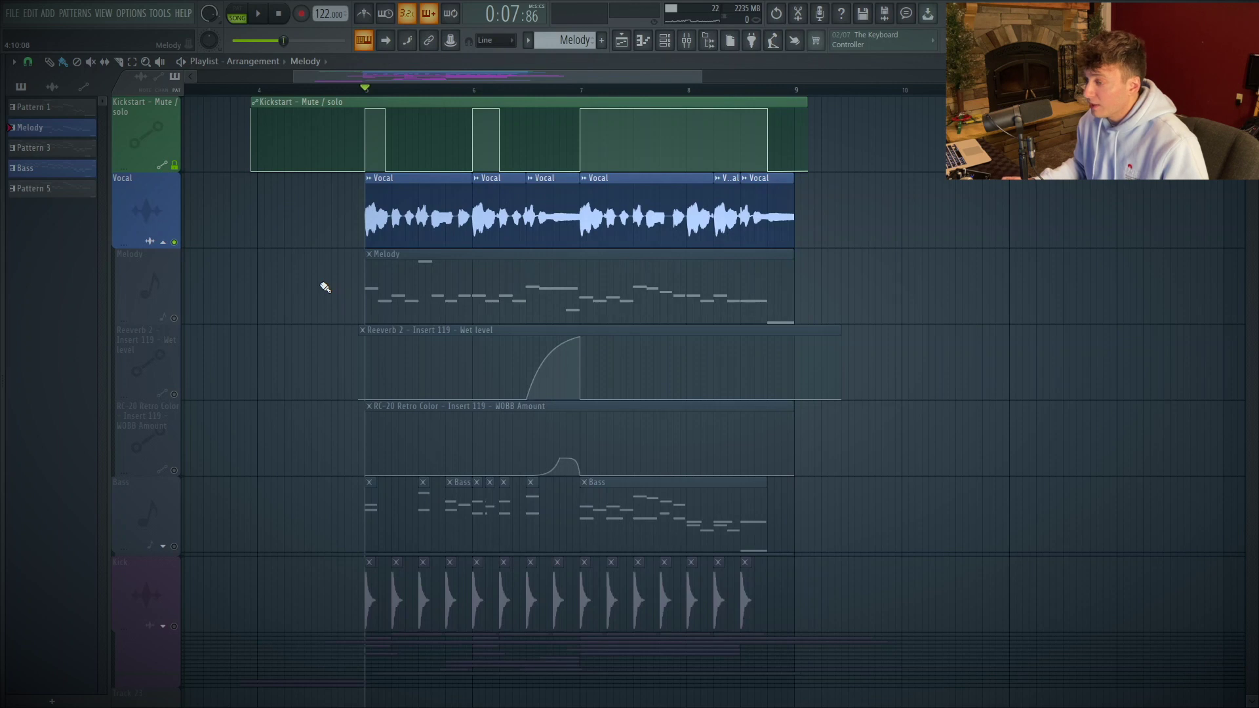
Load Vocodex into effect slot 3 of the VOCODER mixer track.
{"action": "left_click", "coordinate": [687, 41]}
{"action": "left_click", "coordinate": [518, 423]}
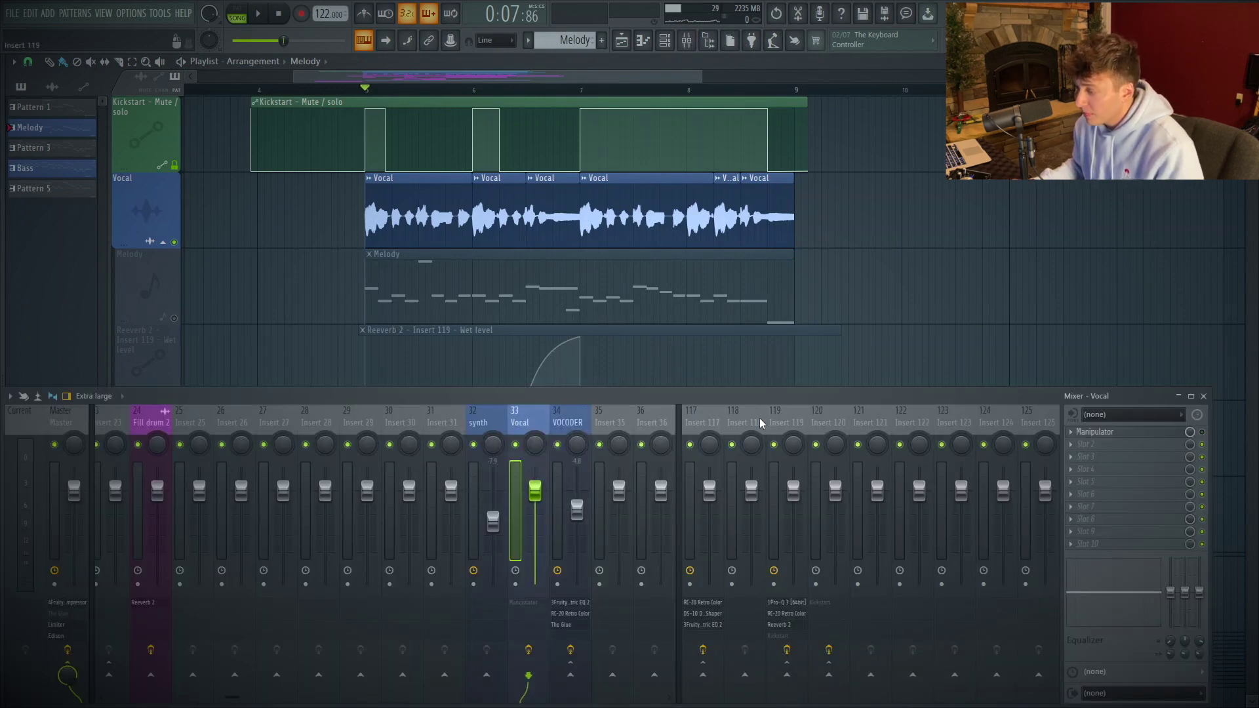
{"action": "key", "text": "Right"}
{"action": "left_click", "coordinate": [1105, 463]}
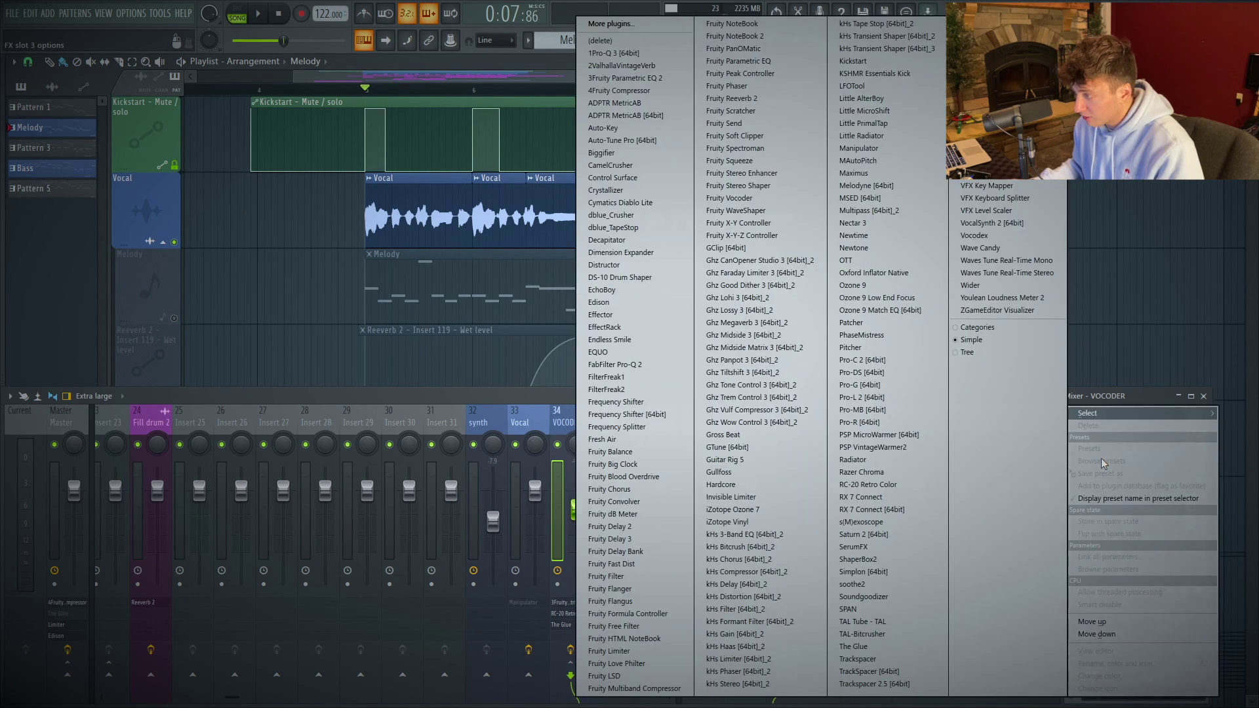
{"action": "left_click", "coordinate": [1003, 236]}
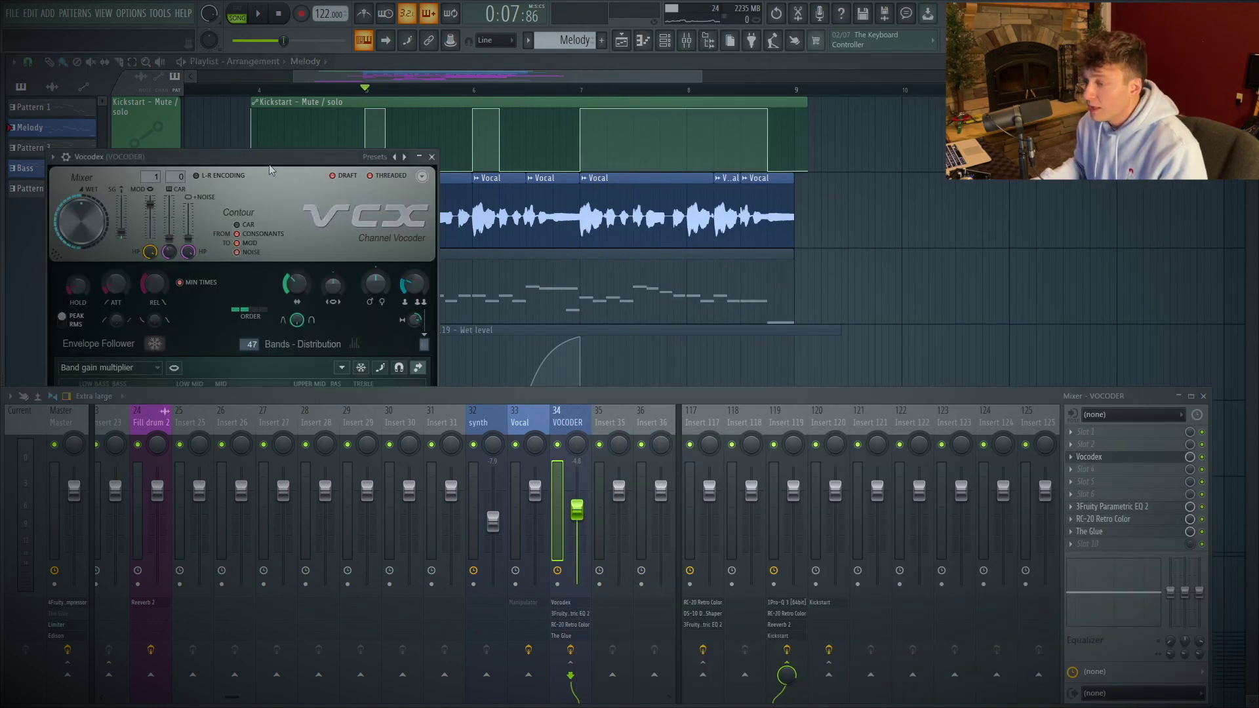
Inspect the synth and Vocal mixer tracks, then leave only the channel rack open over the playlist.
{"action": "left_click", "coordinate": [491, 424]}
{"action": "left_click", "coordinate": [535, 430]}
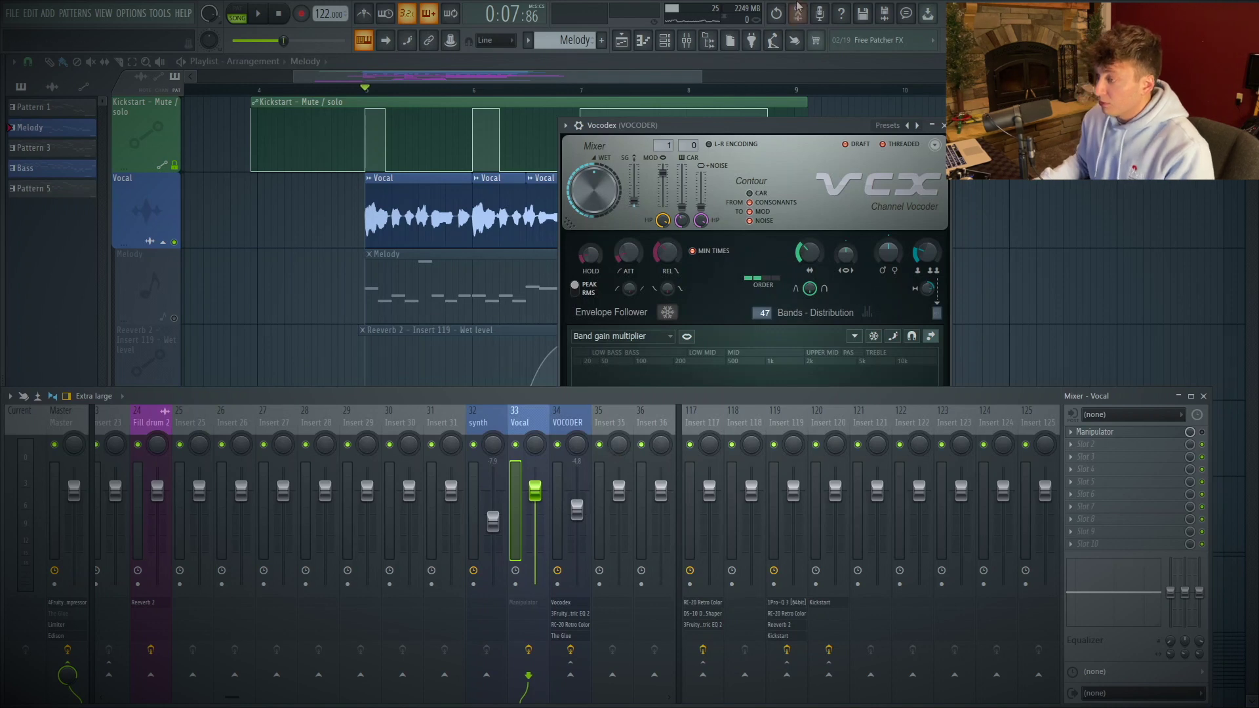
{"action": "left_click", "coordinate": [665, 40]}
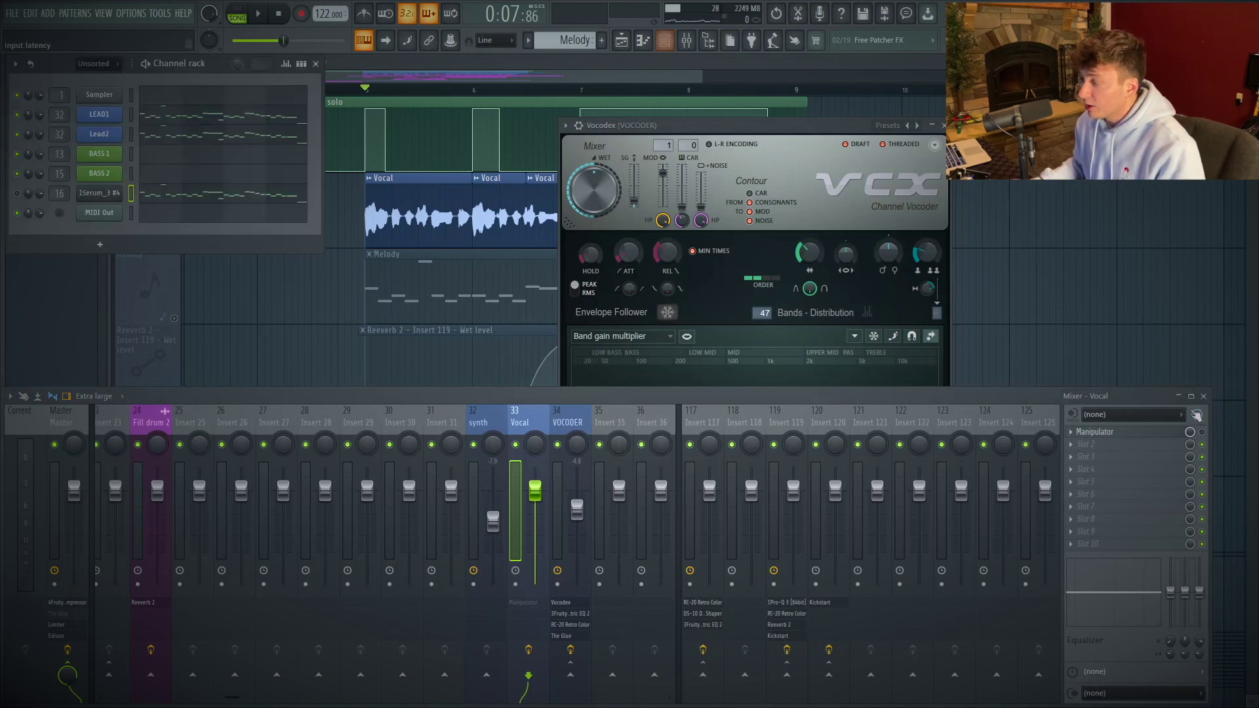
{"action": "left_click", "coordinate": [1205, 397]}
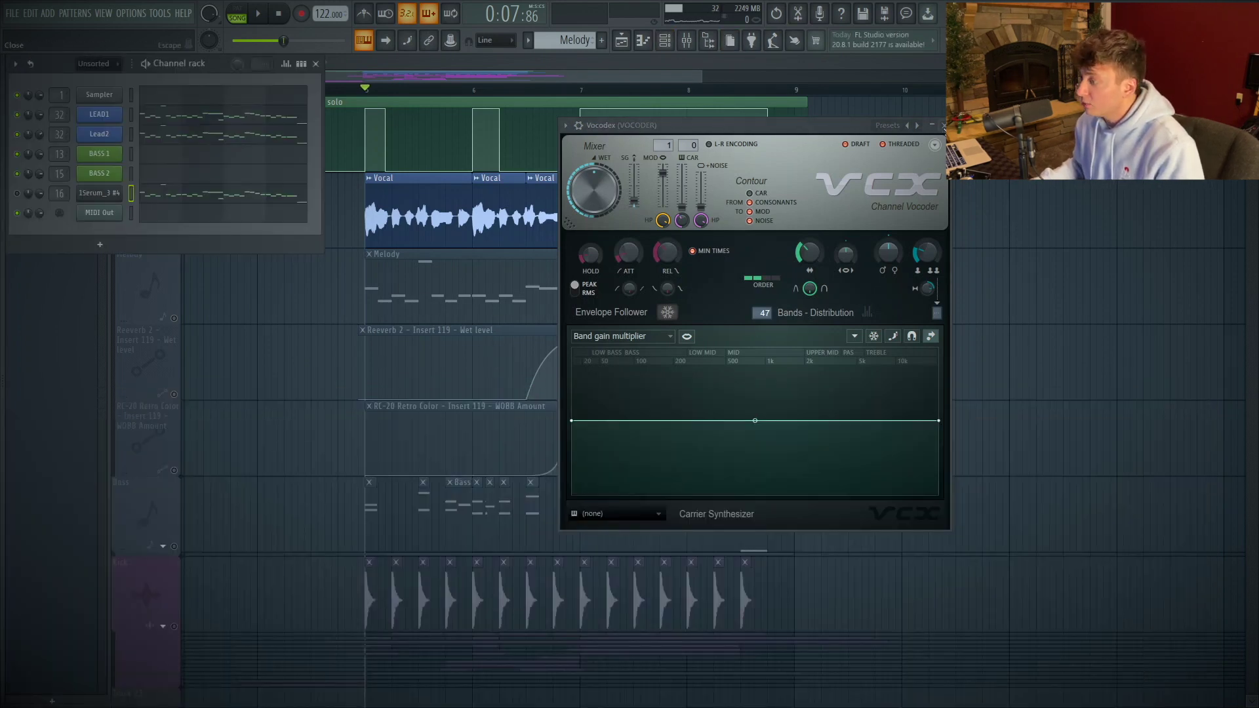
{"action": "left_click", "coordinate": [944, 125]}
Switch playback to pattern mode and listen to the Melody pattern.
{"action": "left_click", "coordinate": [236, 15]}
{"action": "key", "text": "space"}
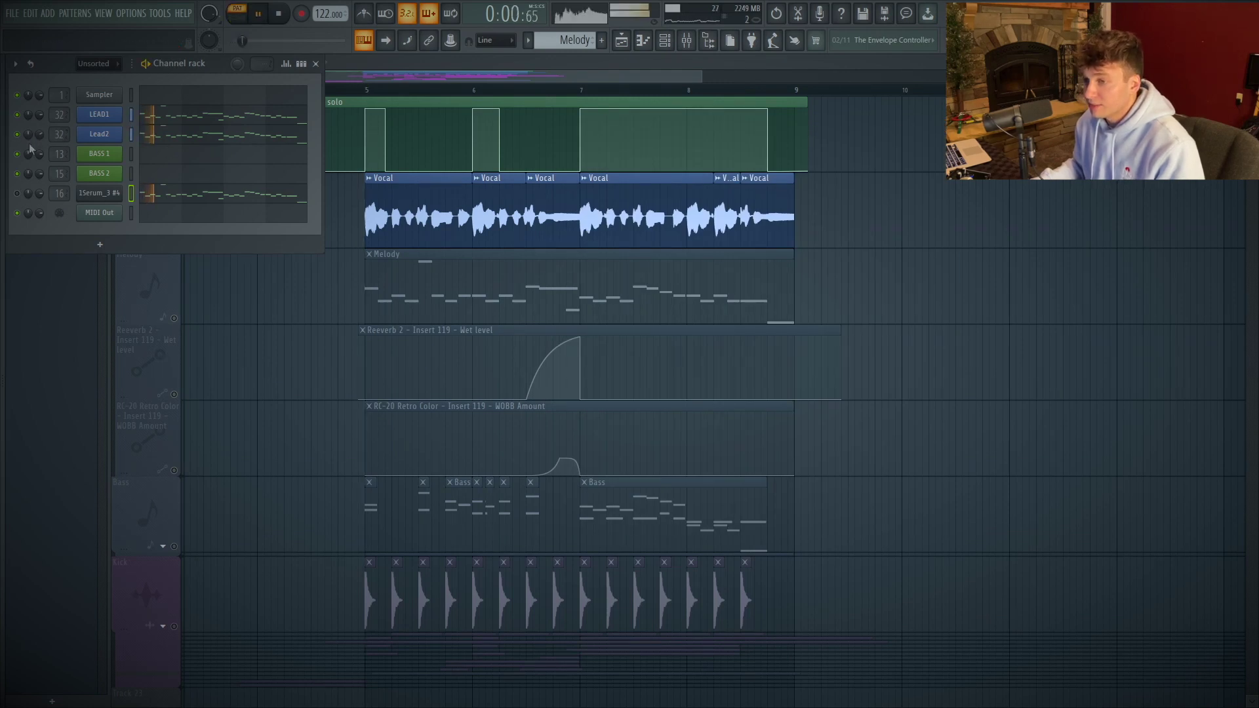
{"action": "key", "text": "space"}
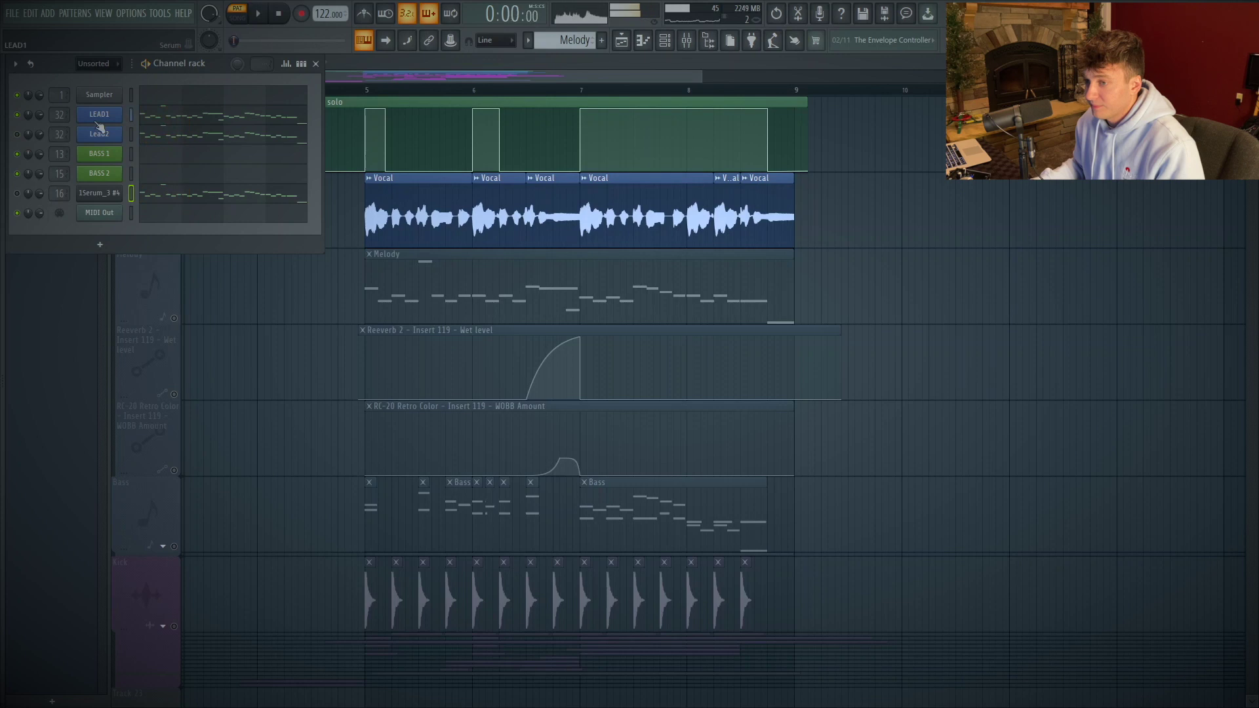
Open the LEAD1 Serum synth and examine its oscillators and its effects chain down to the filter and EQ.
{"action": "left_click", "coordinate": [99, 114]}
{"action": "left_click_drag", "start_coordinate": [463, 131], "coordinate": [632, 137]}
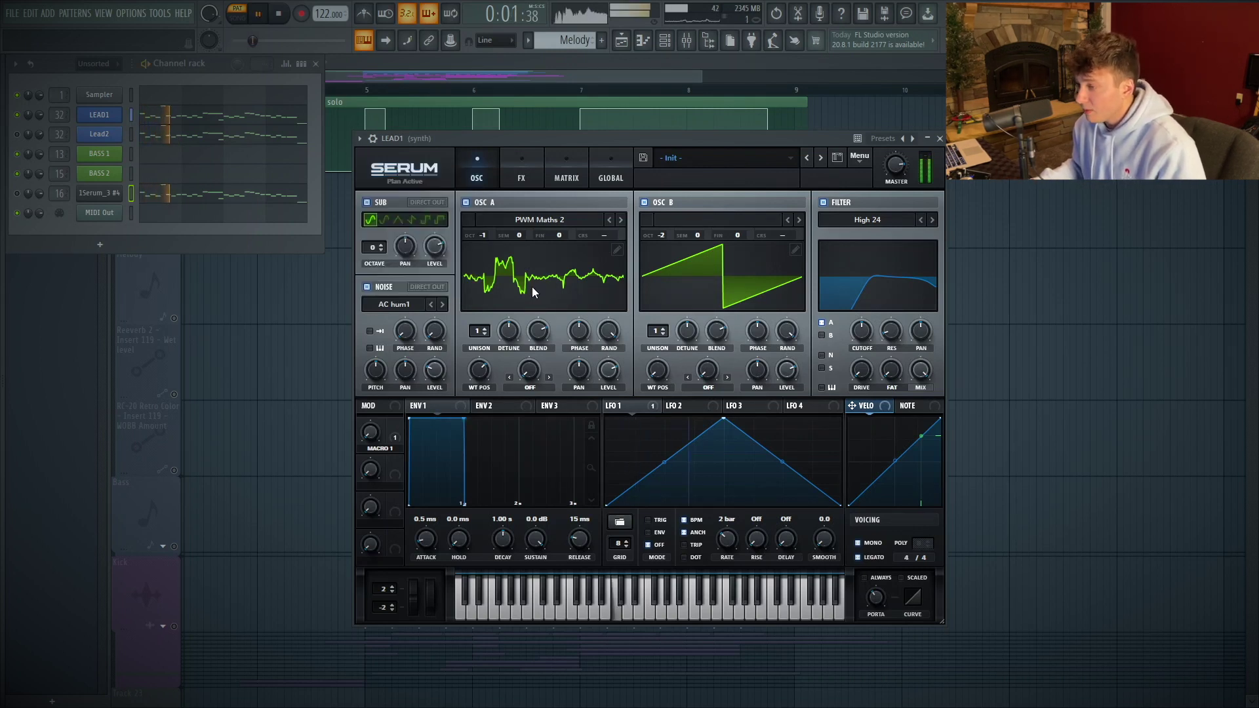
{"action": "left_click", "coordinate": [518, 172]}
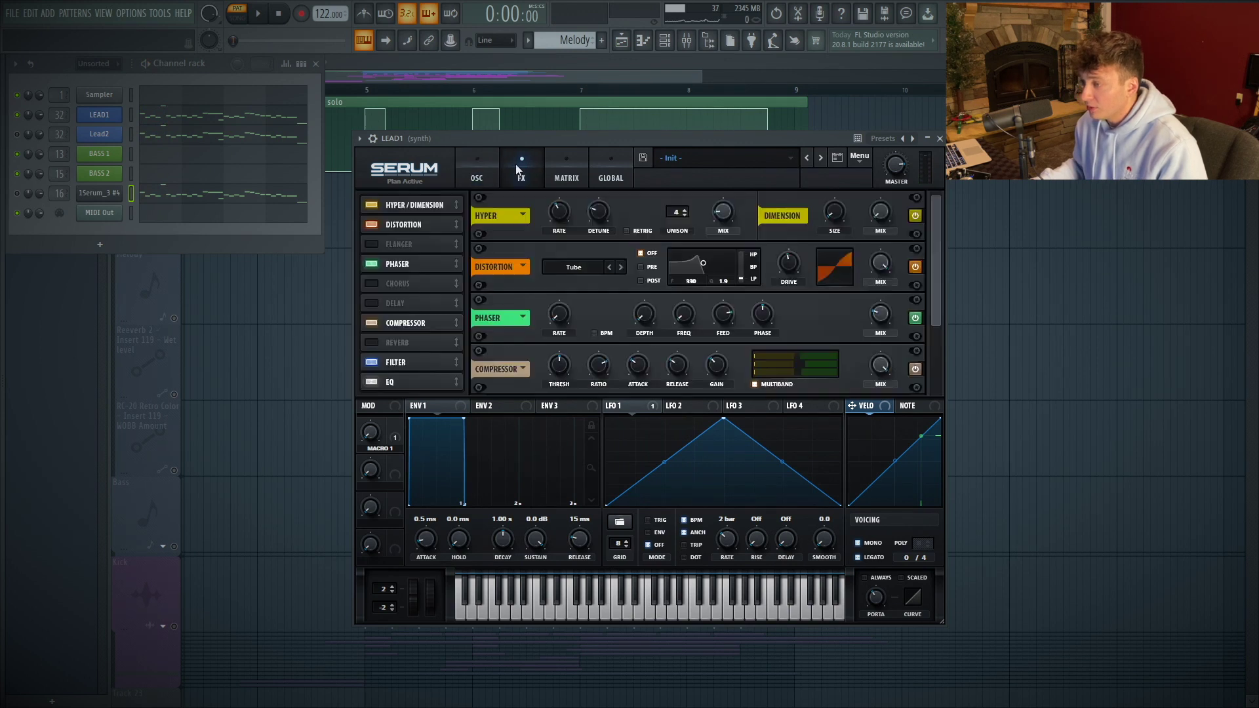
{"action": "left_click", "coordinate": [397, 367]}
Compare the LEAD1 sound with Serum's effects filter off and on while the Melody pattern plays.
{"action": "key", "text": "space"}
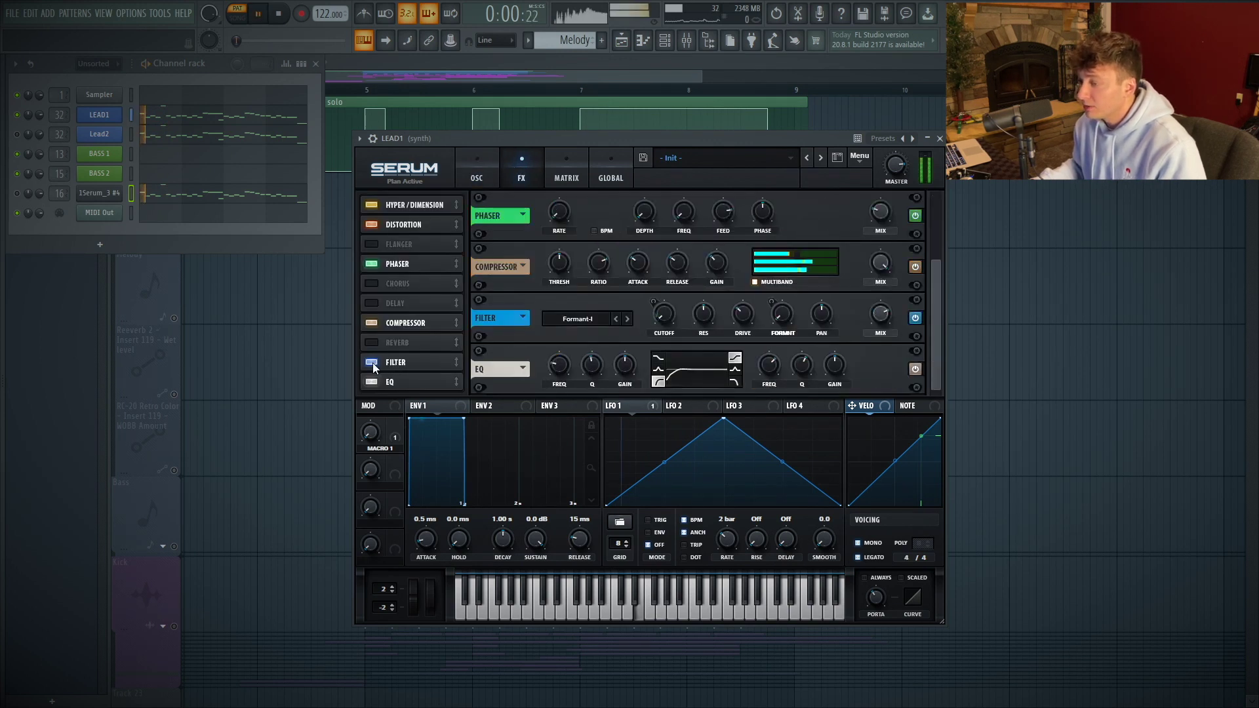
{"action": "left_click", "coordinate": [371, 363]}
{"action": "left_click", "coordinate": [371, 362]}
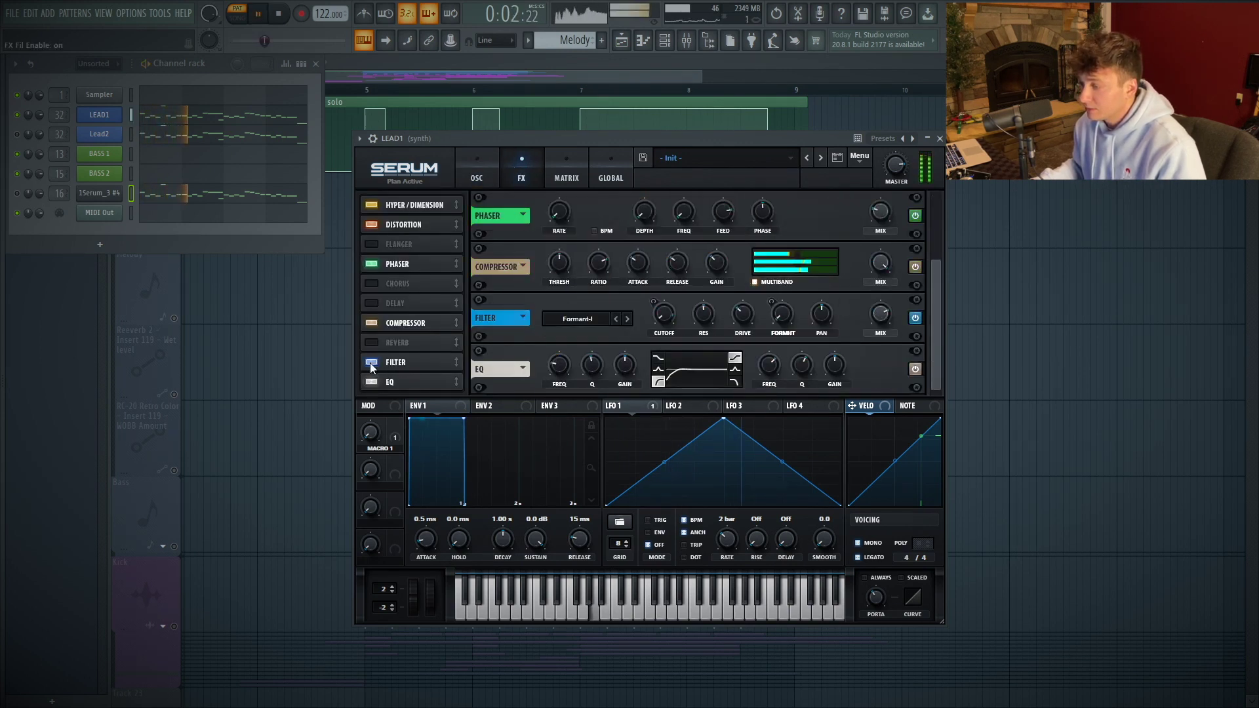
{"action": "key", "text": "space"}
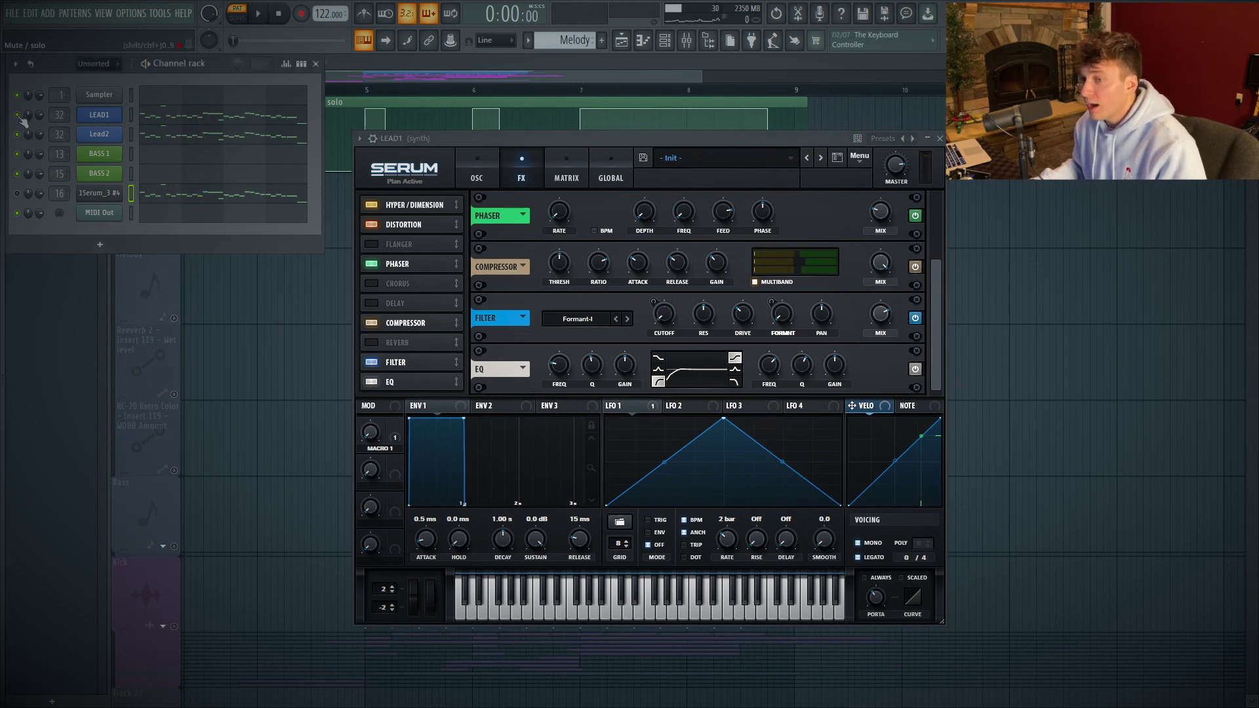
Open the Lead2 Serum synth and audition it with the Melody pattern.
{"action": "left_click", "coordinate": [99, 133]}
{"action": "left_click_drag", "start_coordinate": [446, 197], "coordinate": [605, 127]}
{"action": "key", "text": "space"}
{"action": "key", "text": "space"}
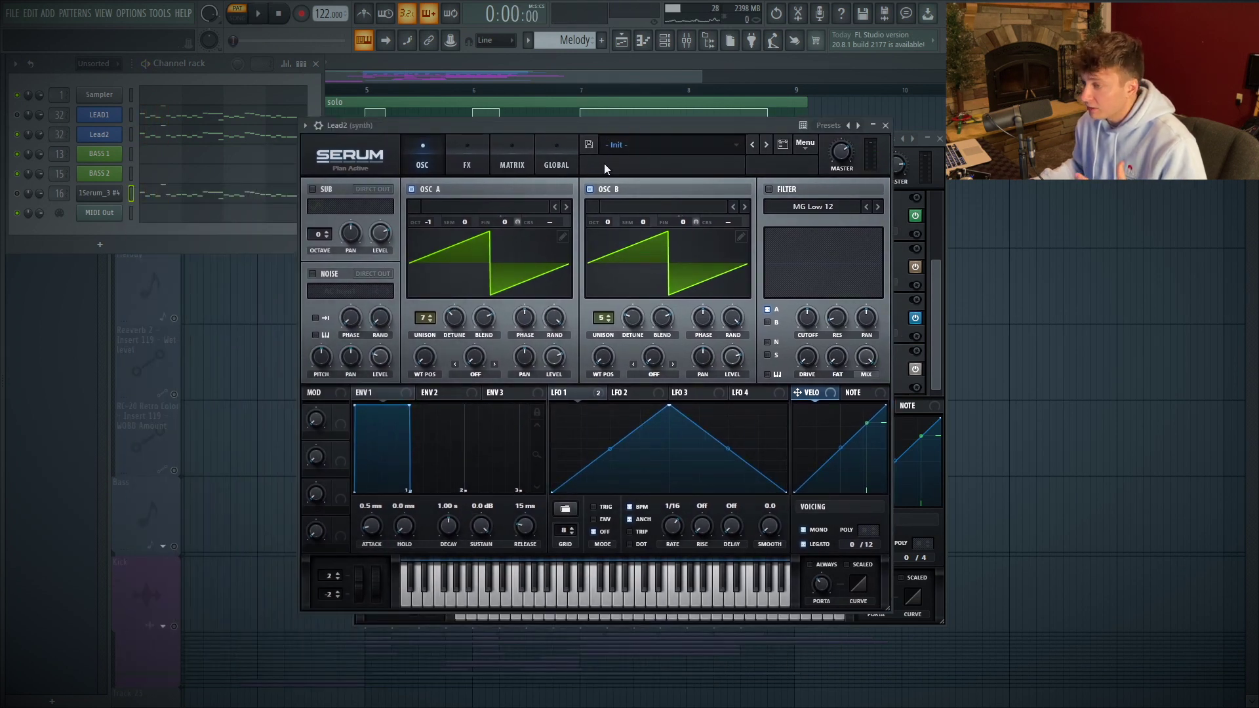
Locate LEAD1's assigned mixer track and the Vocal mixer track, and close both Serum windows.
{"action": "left_click", "coordinate": [54, 117]}
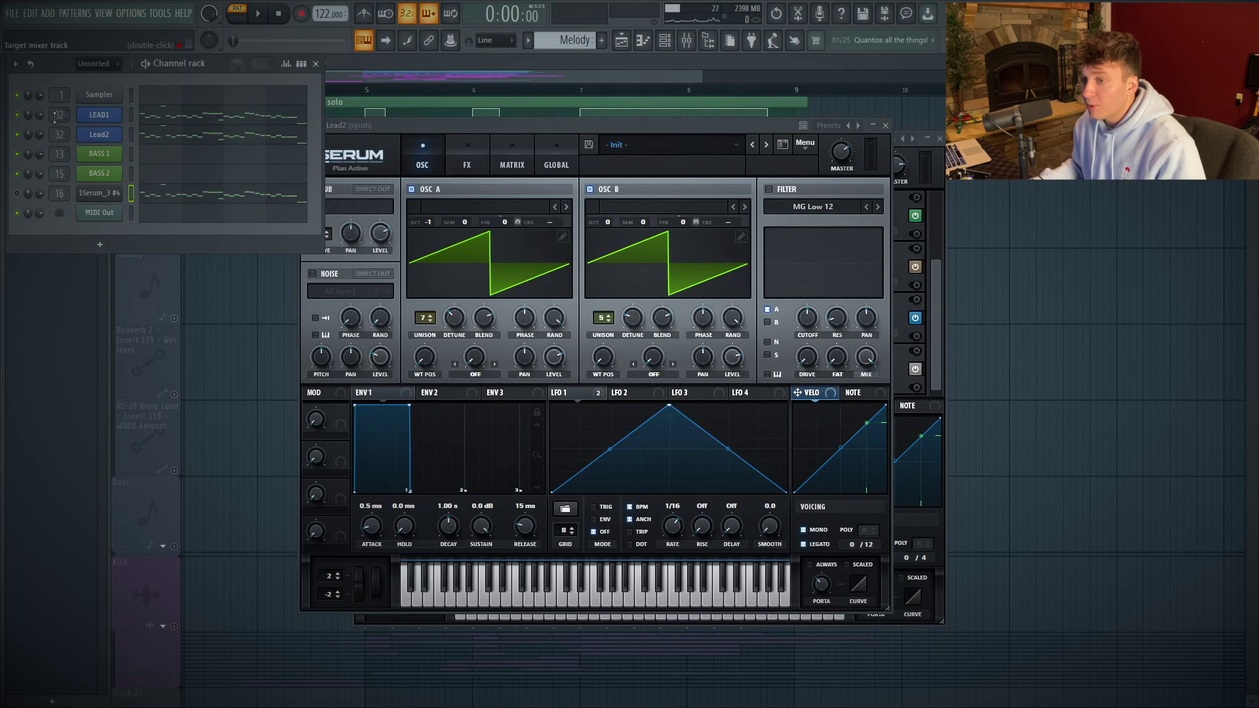
{"action": "double_click", "coordinate": [54, 117]}
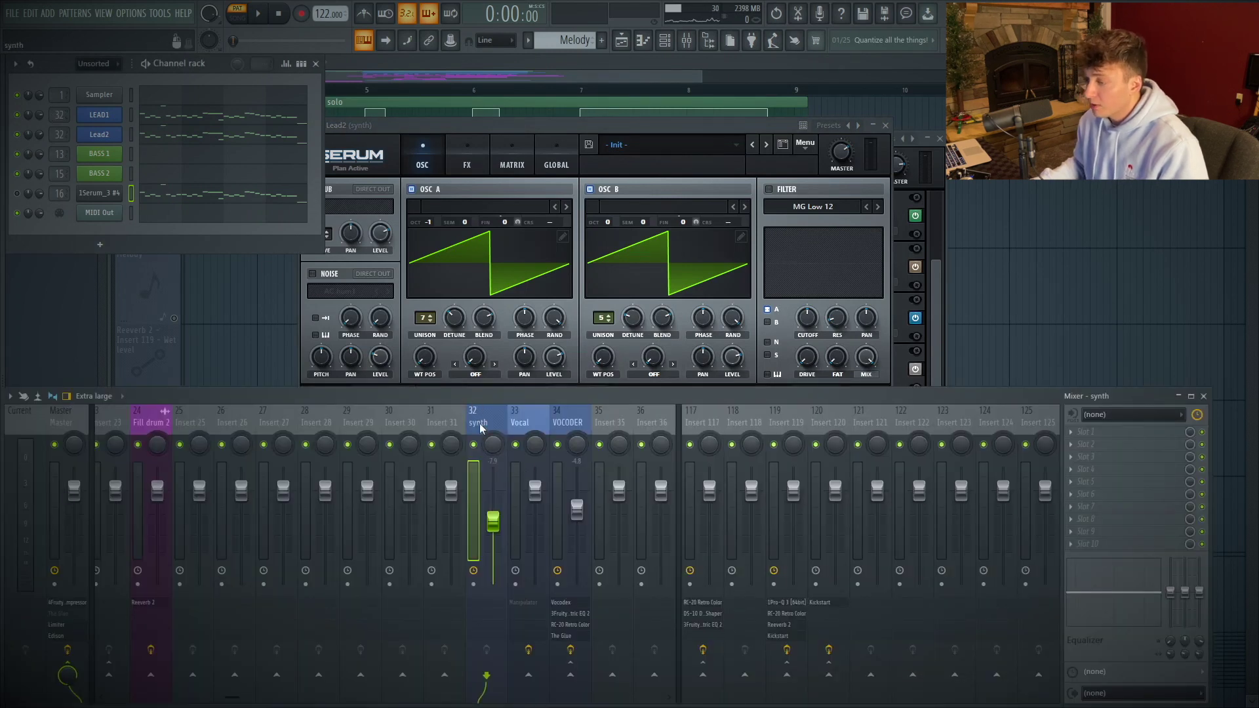
{"action": "left_click", "coordinate": [522, 415]}
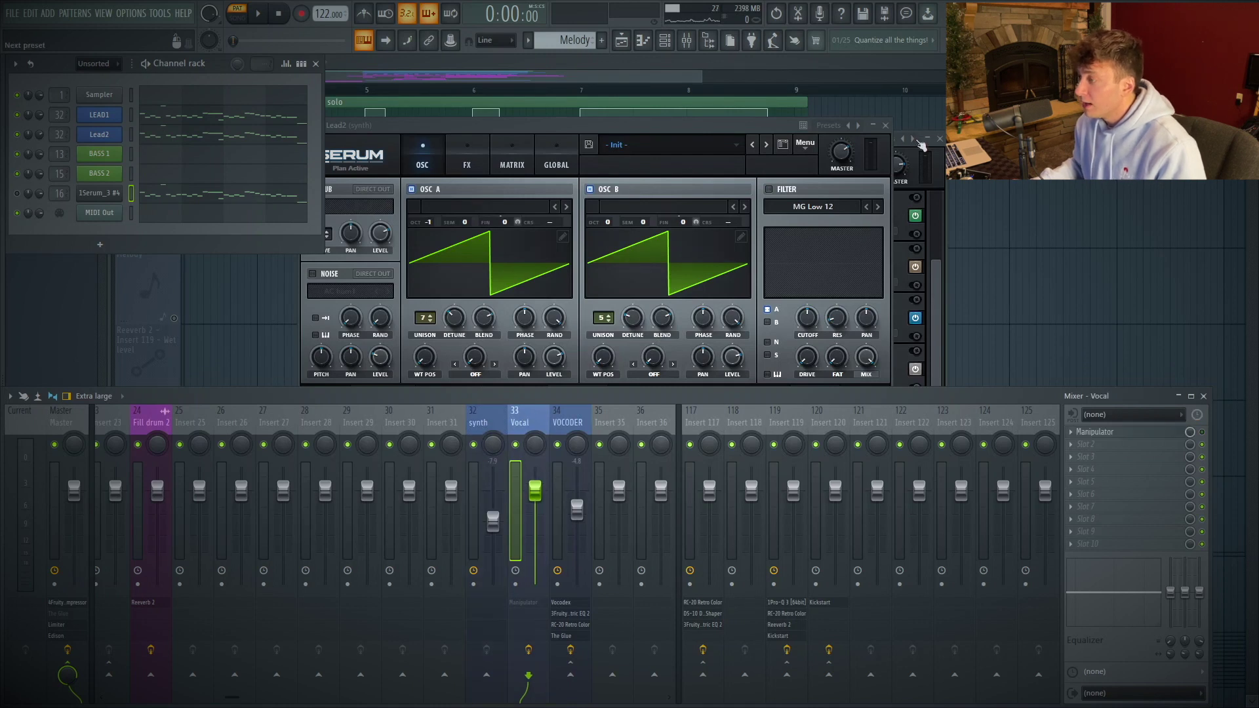
{"action": "left_click", "coordinate": [882, 131]}
{"action": "left_click", "coordinate": [884, 125]}
{"action": "left_click", "coordinate": [885, 125]}
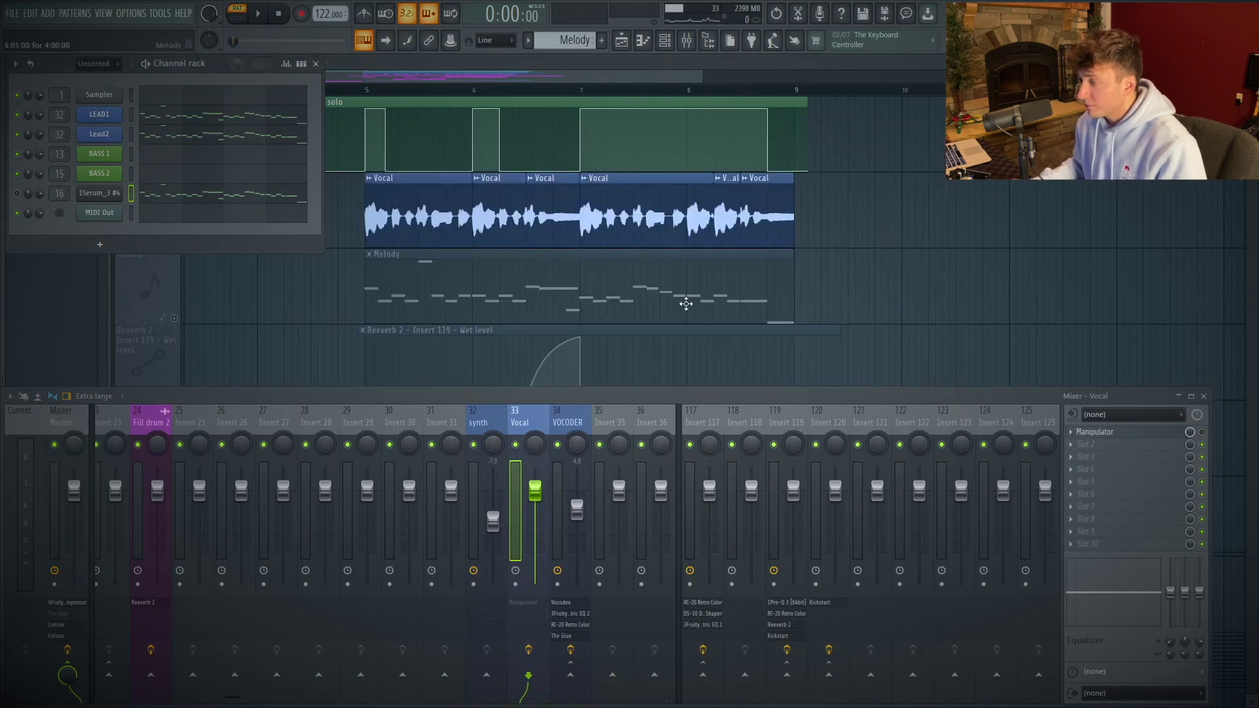
Open Vocodex on the VOCODER mixer track and examine its modulator sidechain input options.
{"action": "left_click", "coordinate": [570, 471]}
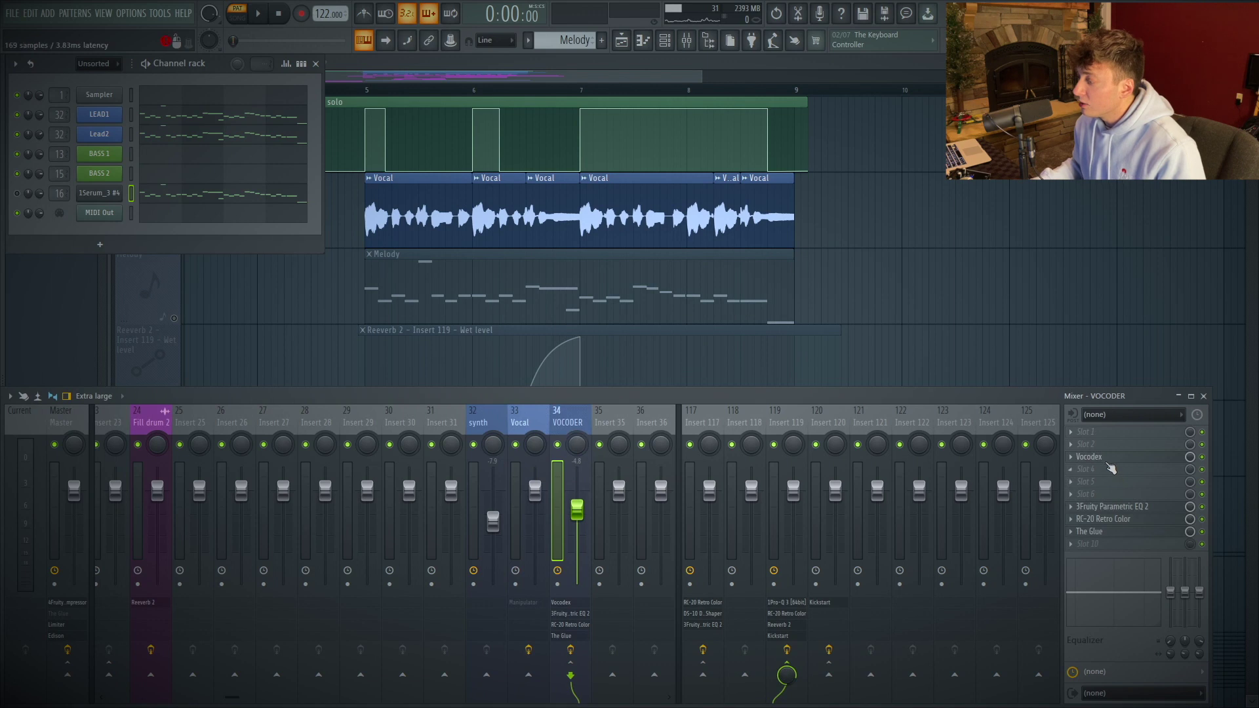
{"action": "left_click", "coordinate": [1106, 457]}
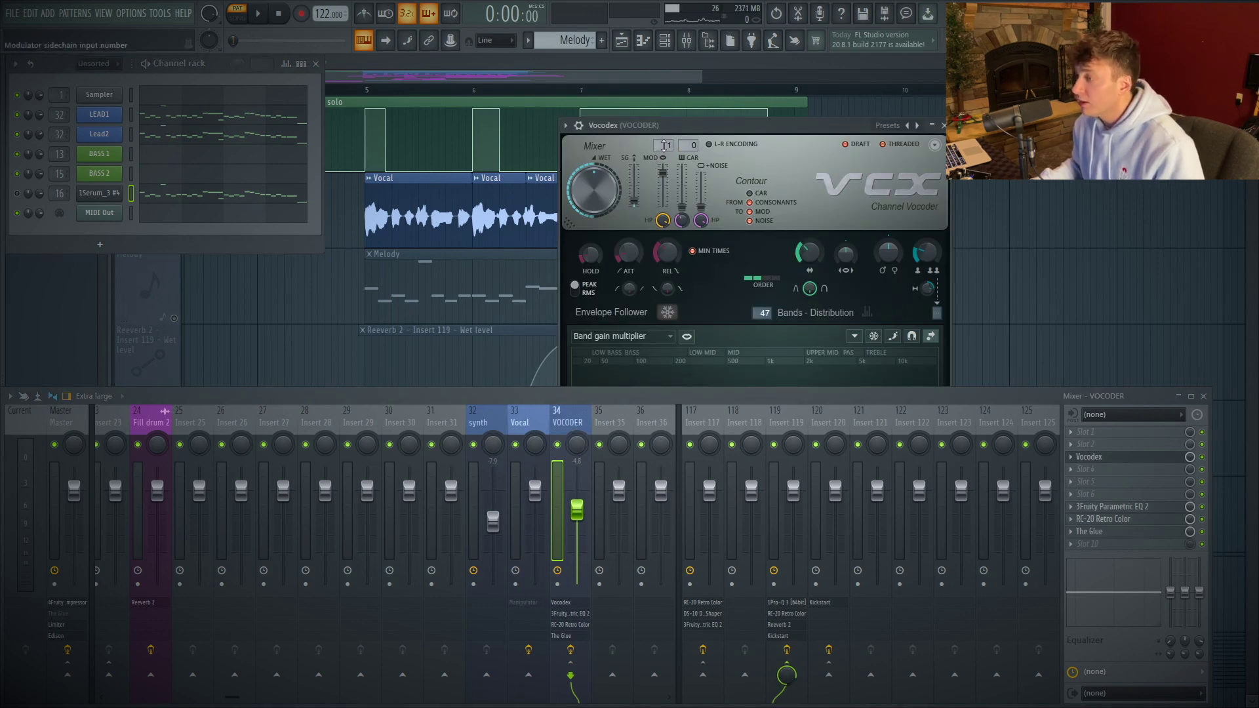
{"action": "left_click", "coordinate": [665, 145]}
{"action": "left_click", "coordinate": [721, 161]}
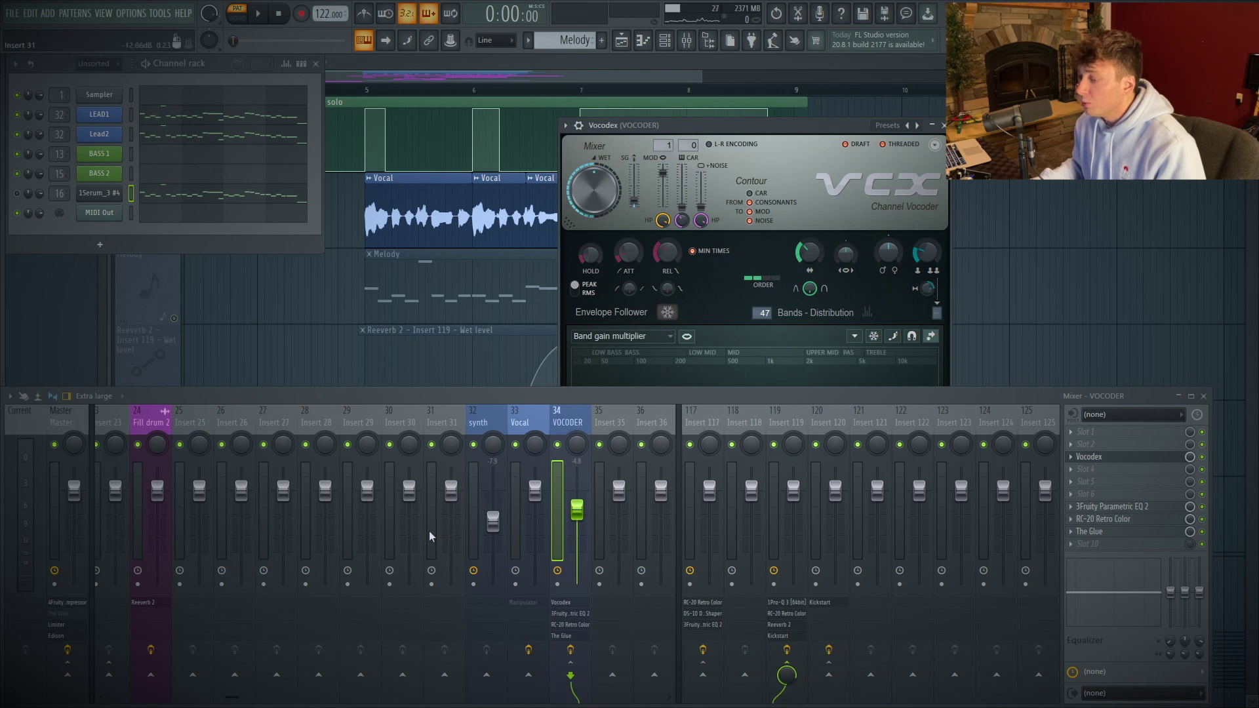
Sidechain the Vocal mixer track to the VOCODER track and remove its send to Master.
{"action": "left_click", "coordinate": [531, 412]}
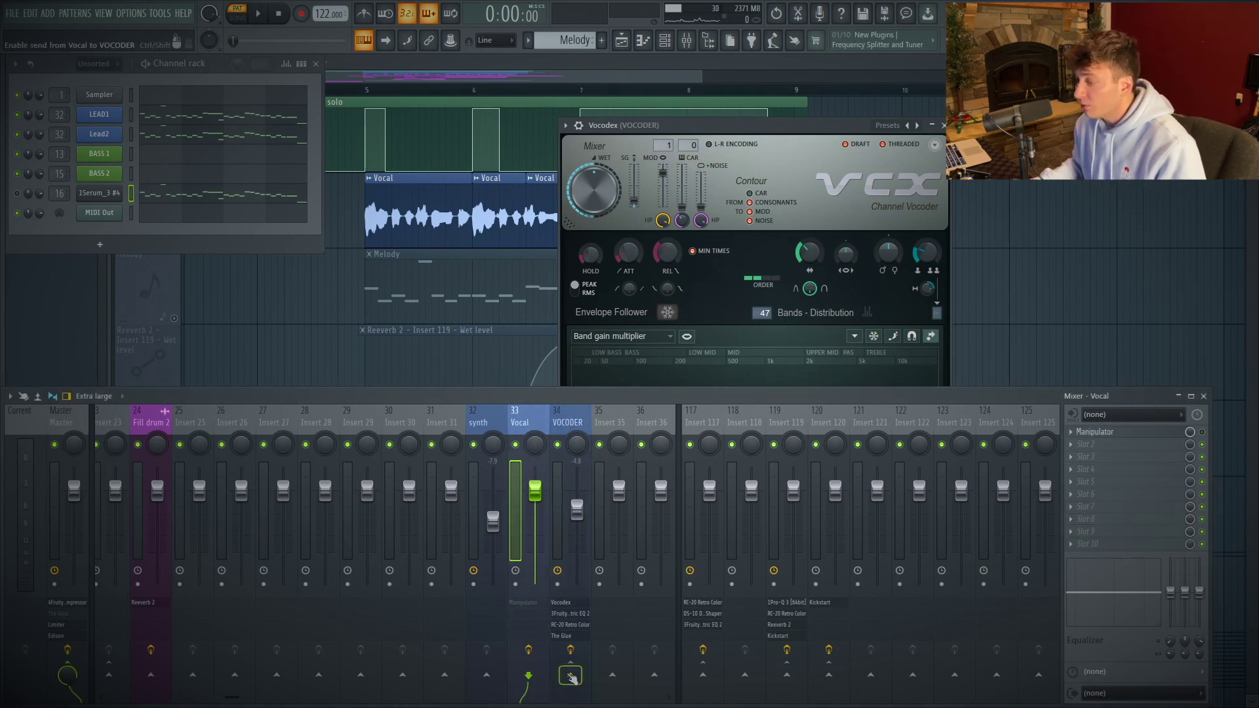
{"action": "right_click", "coordinate": [571, 677]}
{"action": "left_click", "coordinate": [604, 678]}
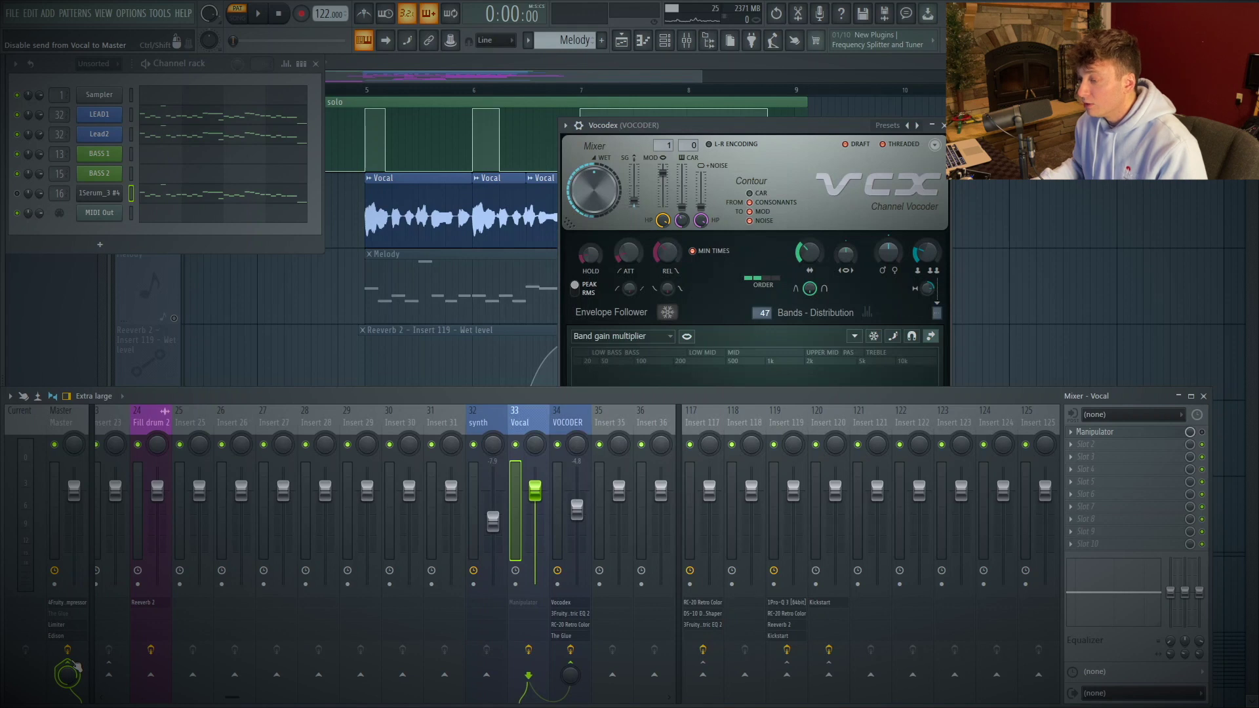
{"action": "left_click", "coordinate": [71, 669]}
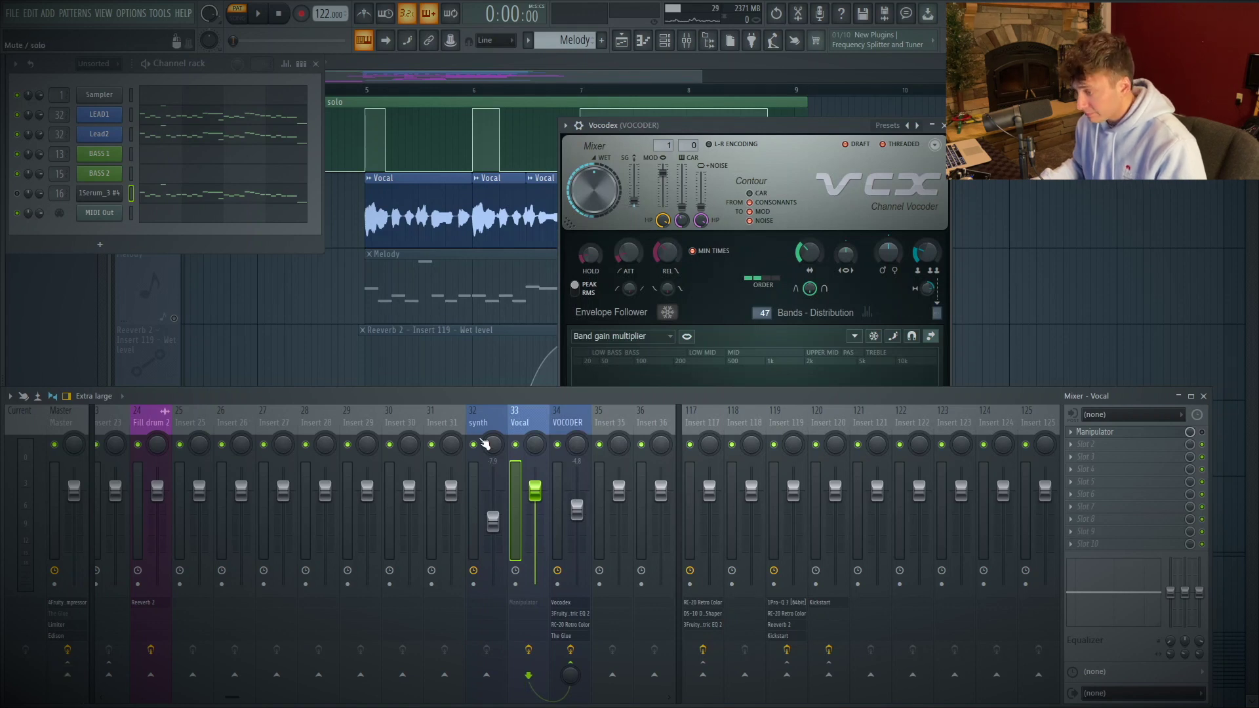
Sidechain the synth mixer track to the VOCODER track.
{"action": "left_click", "coordinate": [484, 426]}
{"action": "right_click", "coordinate": [570, 675]}
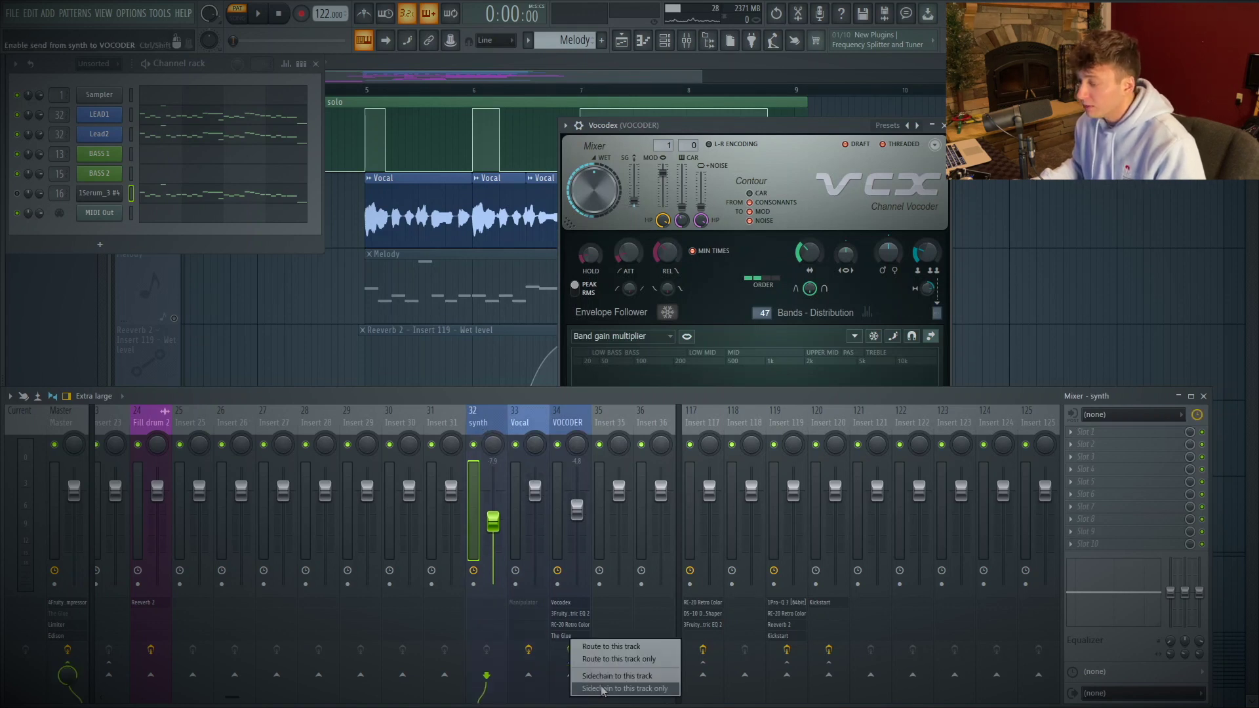
{"action": "left_click", "coordinate": [604, 679]}
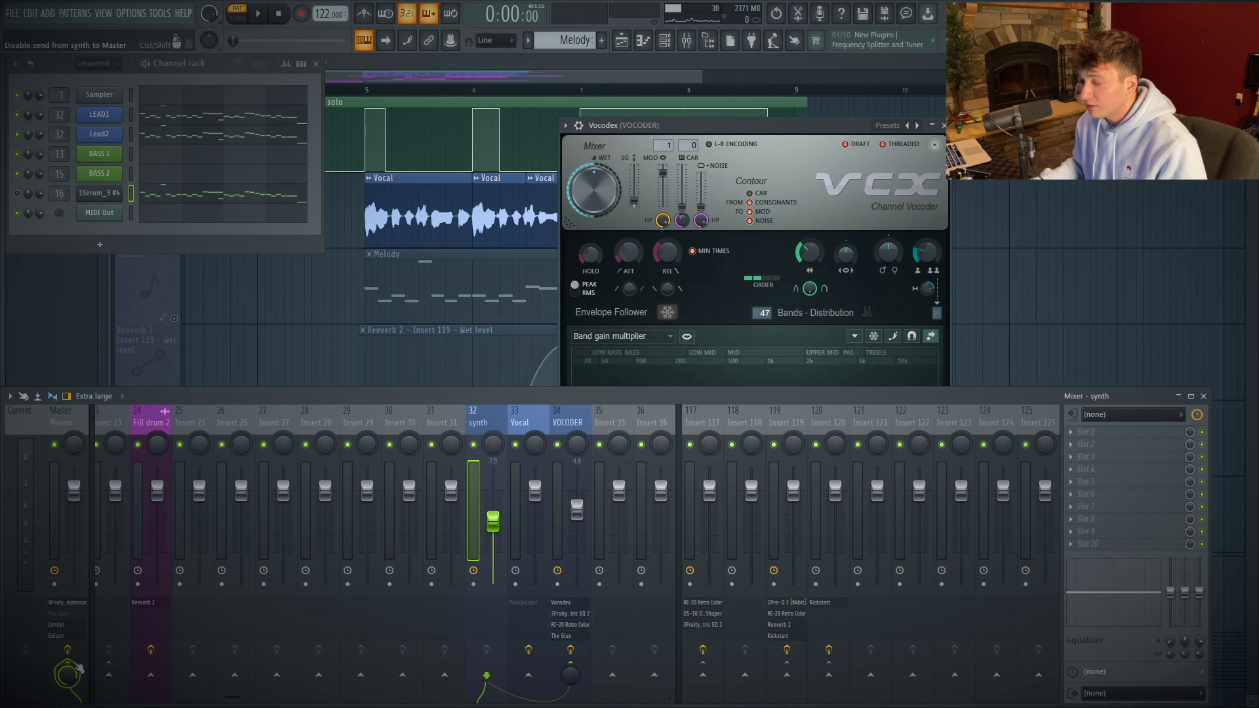
Select the VOCODER mixer track and set Vocodex's modulator sidechain input to 1.
{"action": "left_click", "coordinate": [576, 509]}
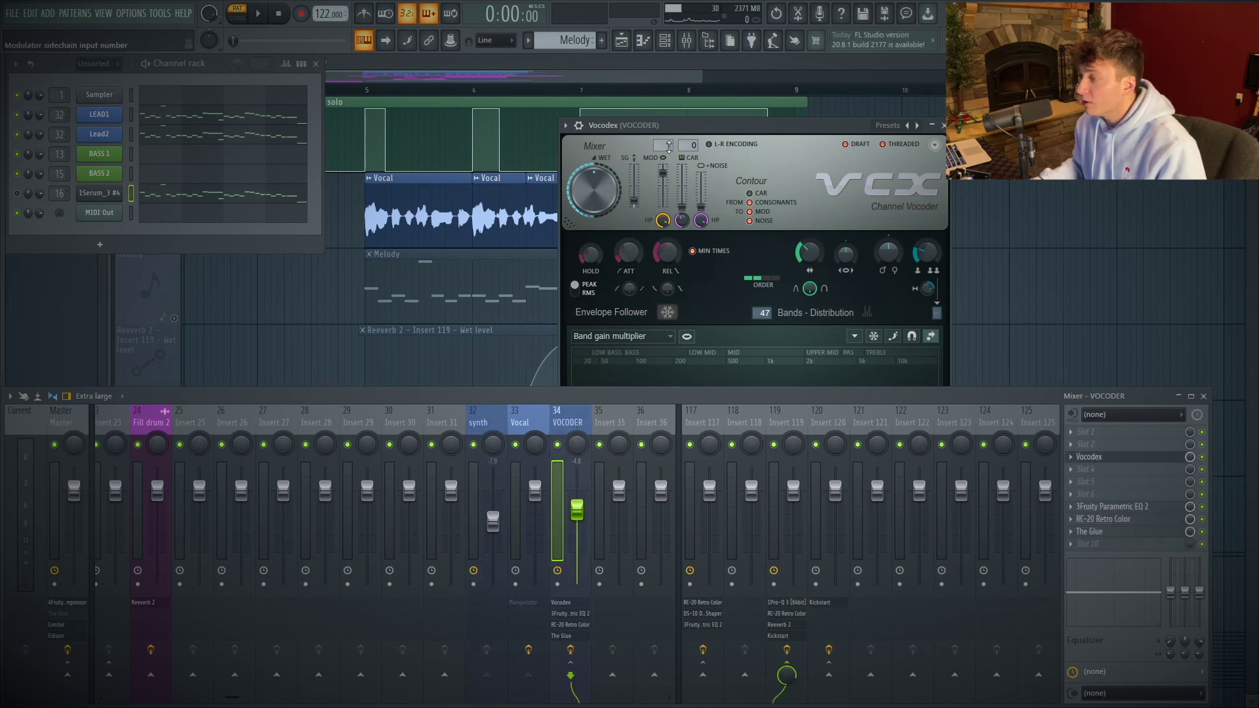
{"action": "left_click", "coordinate": [673, 150]}
{"action": "left_click", "coordinate": [660, 164]}
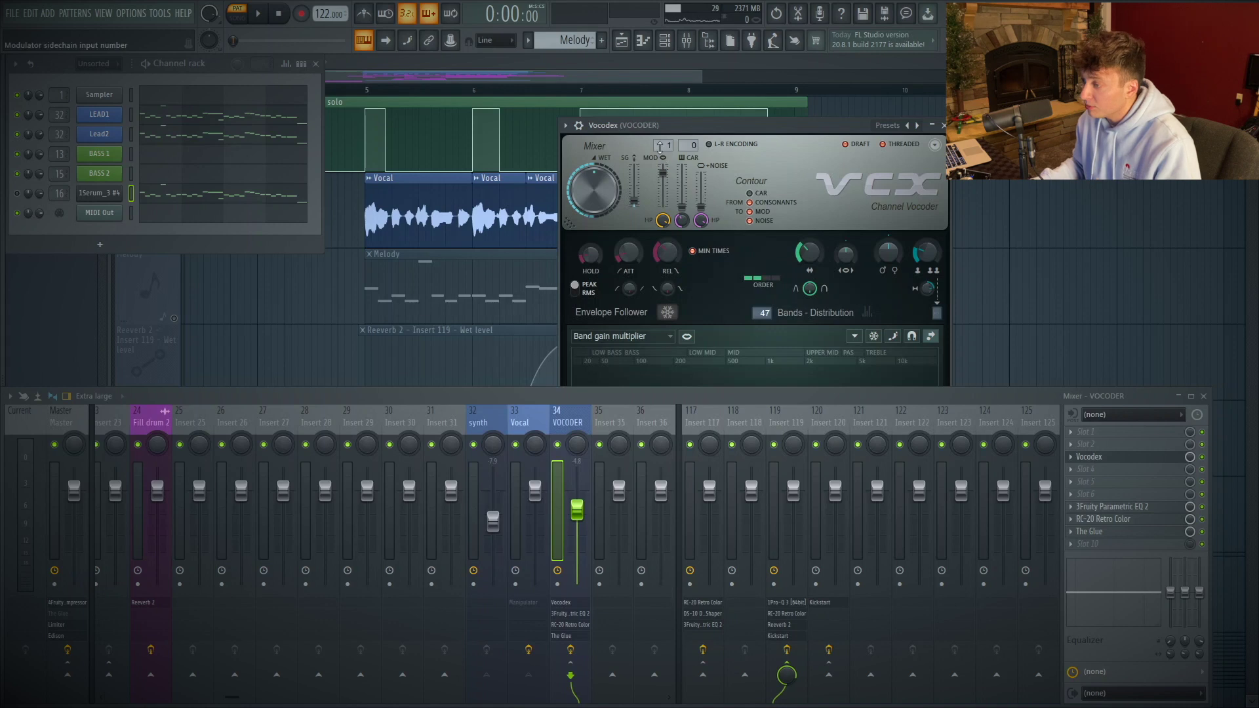
Set Vocodex's modulator sidechain input to Vocal and its carrier sidechain input to synth.
{"action": "left_click", "coordinate": [660, 146]}
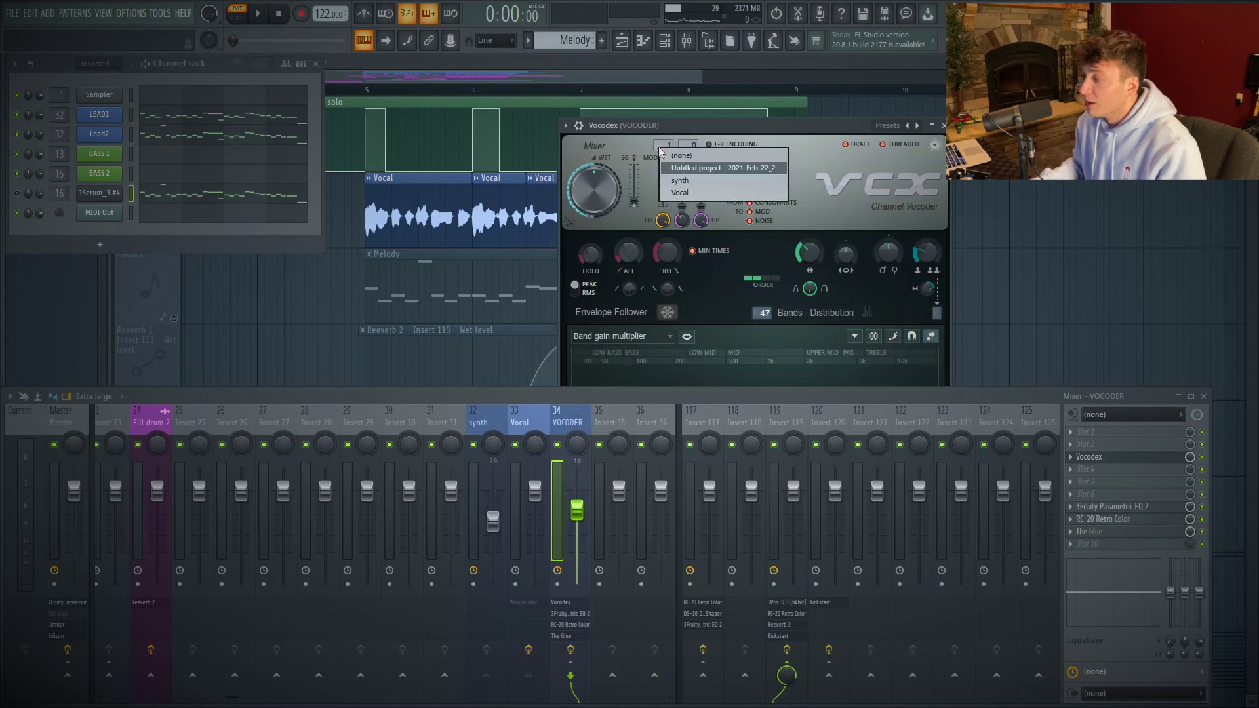
{"action": "left_click", "coordinate": [687, 194]}
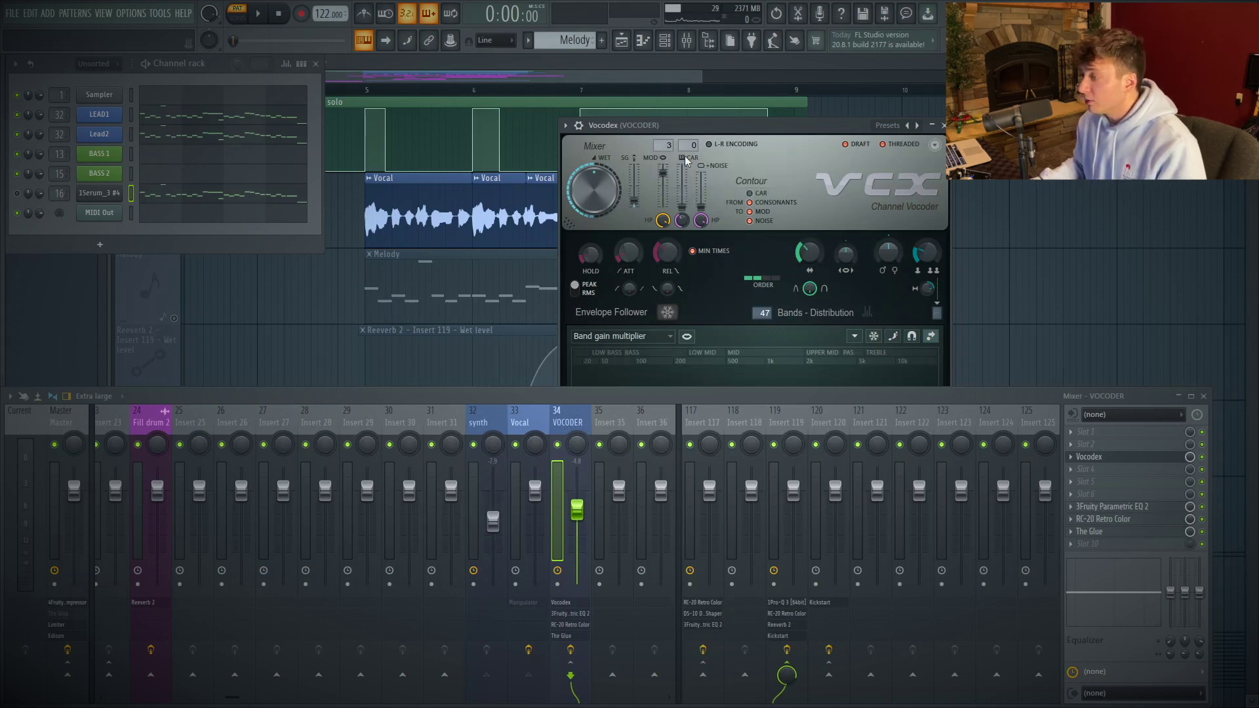
{"action": "left_click", "coordinate": [689, 146]}
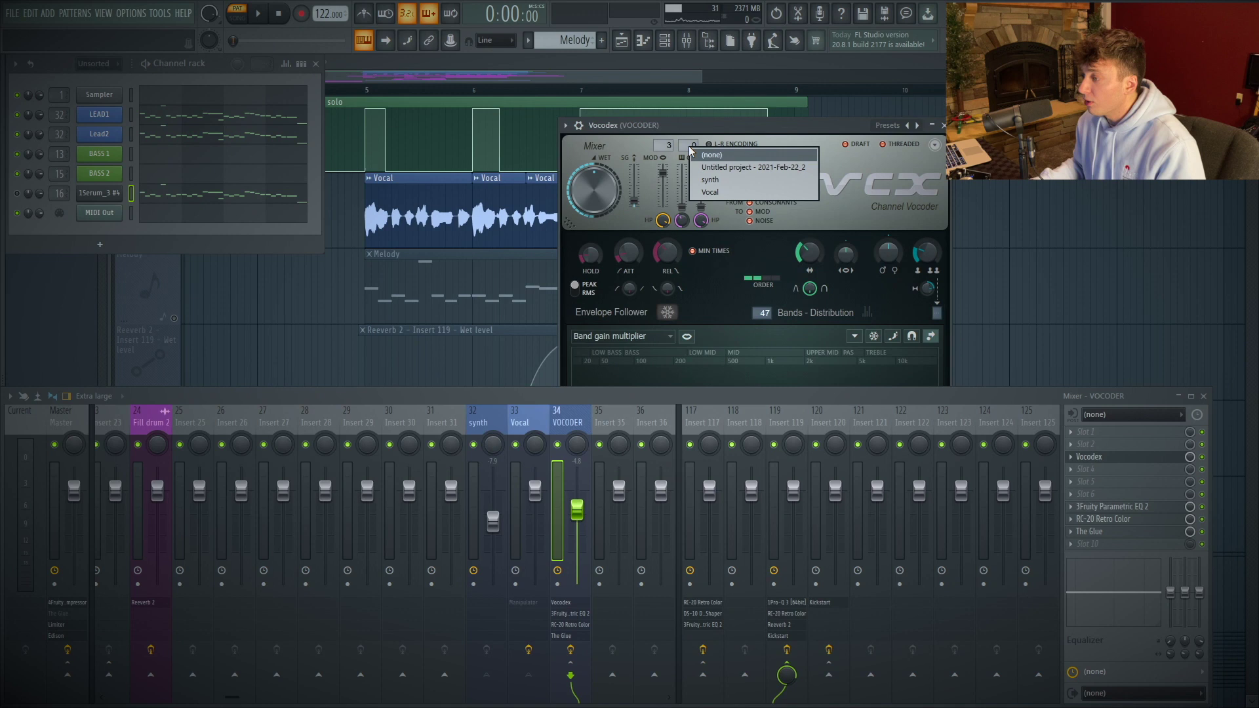
{"action": "left_click", "coordinate": [720, 183]}
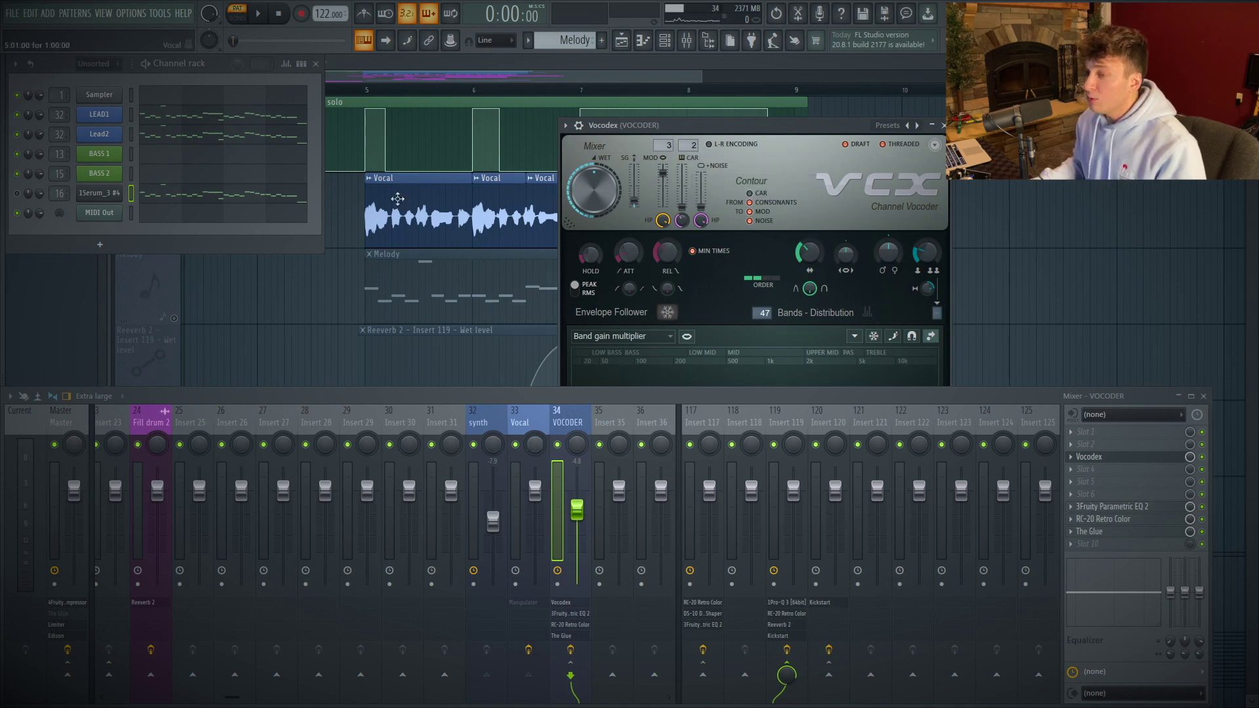
Unmute the Melody playlist track, cue song playback at bar 5 and hide the channel rack.
{"action": "left_click", "coordinate": [282, 312]}
{"action": "left_click", "coordinate": [381, 91]}
{"action": "left_click", "coordinate": [664, 41]}
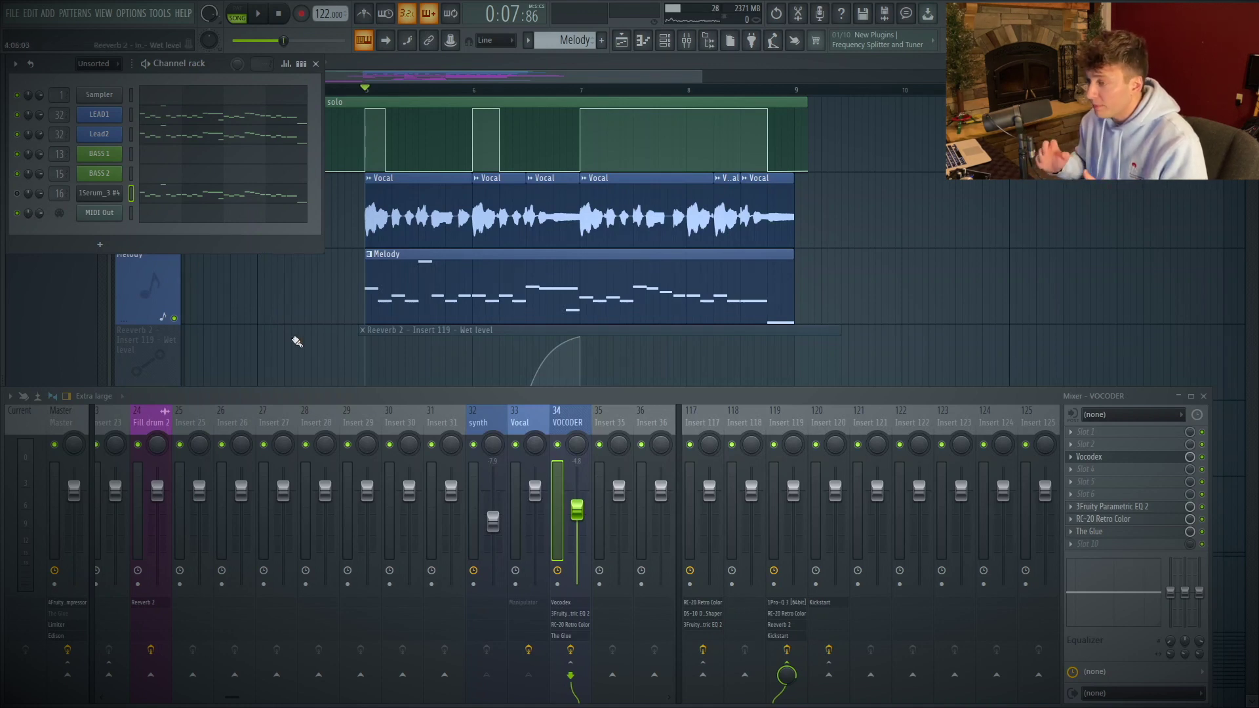
{"action": "key", "text": "F6"}
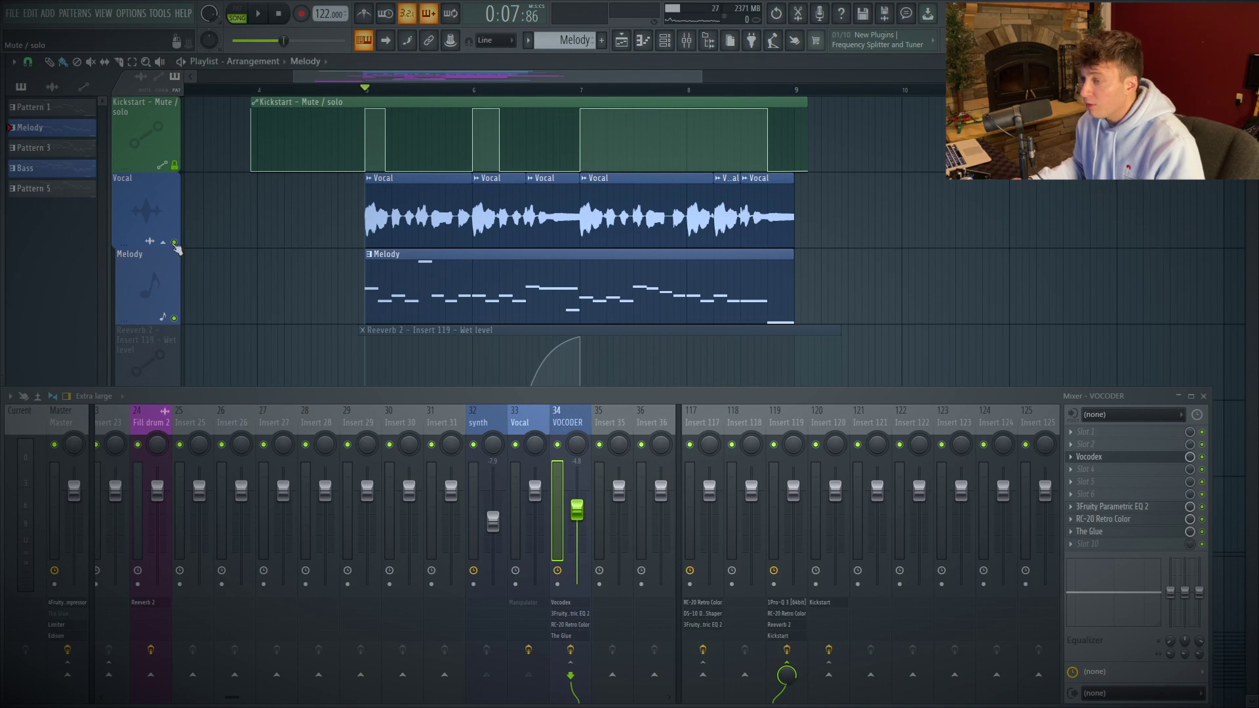
Audition the Melody and Vocal playlist tracks separately by muting the other one, and play both together through the vocoder.
{"action": "left_click", "coordinate": [174, 243]}
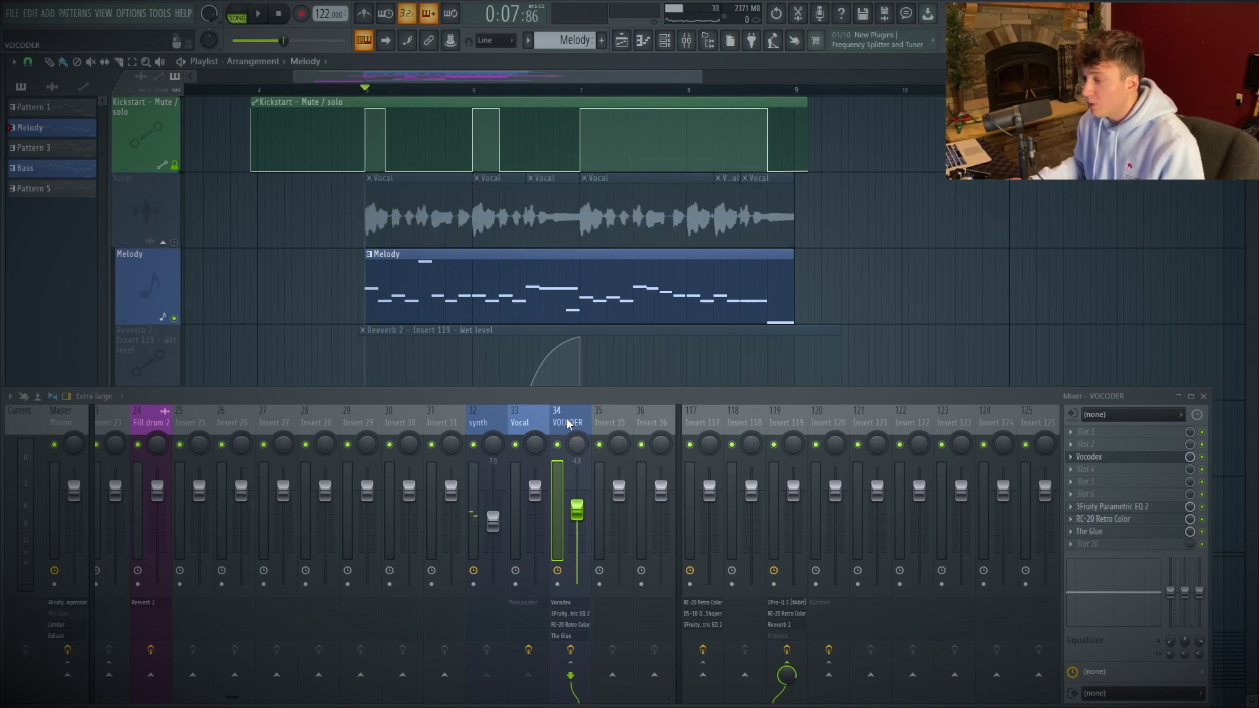
{"action": "right_click", "coordinate": [185, 245]}
{"action": "right_click", "coordinate": [185, 246]}
{"action": "key", "text": "space"}
{"action": "key", "text": "space"}
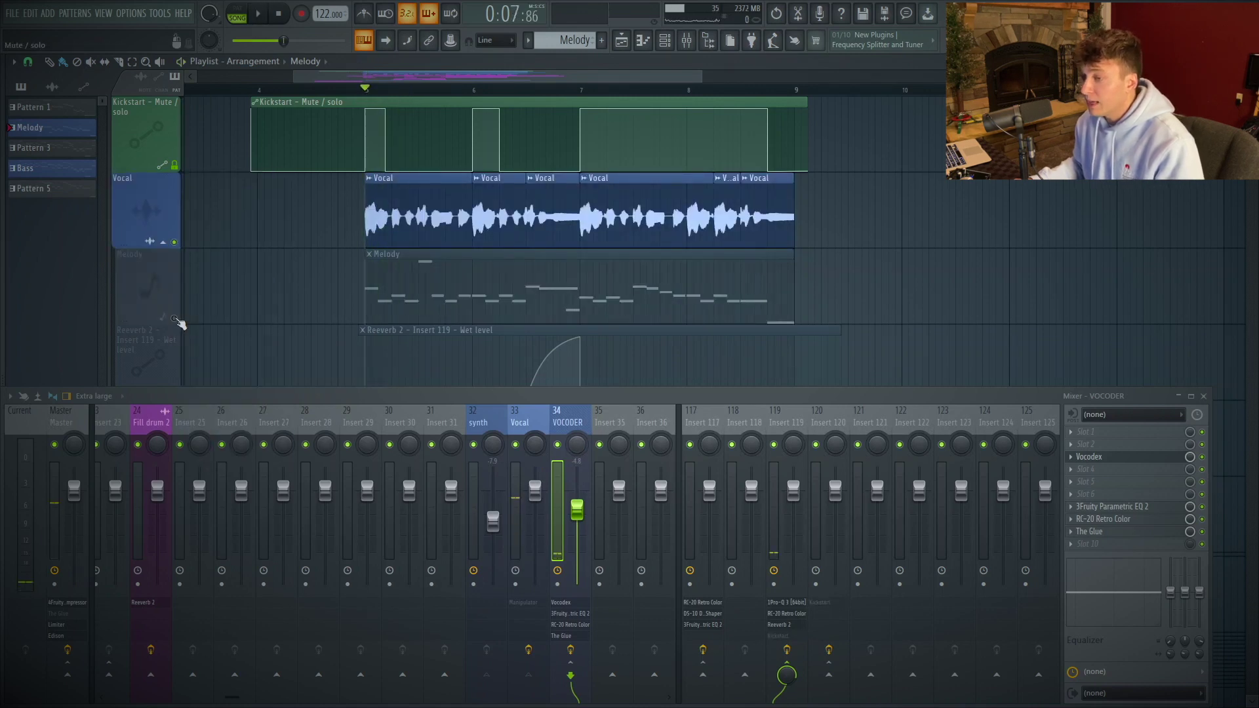
{"action": "left_click", "coordinate": [174, 318]}
{"action": "key", "text": "space"}
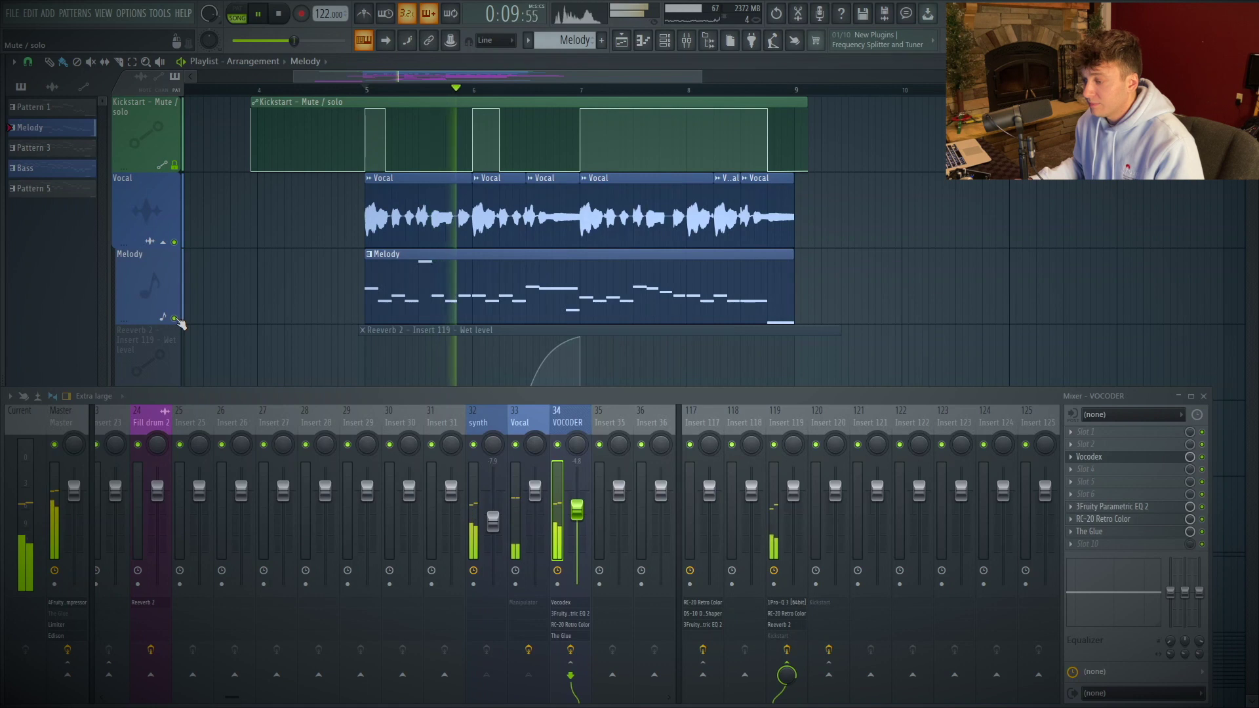
{"action": "key", "text": "space"}
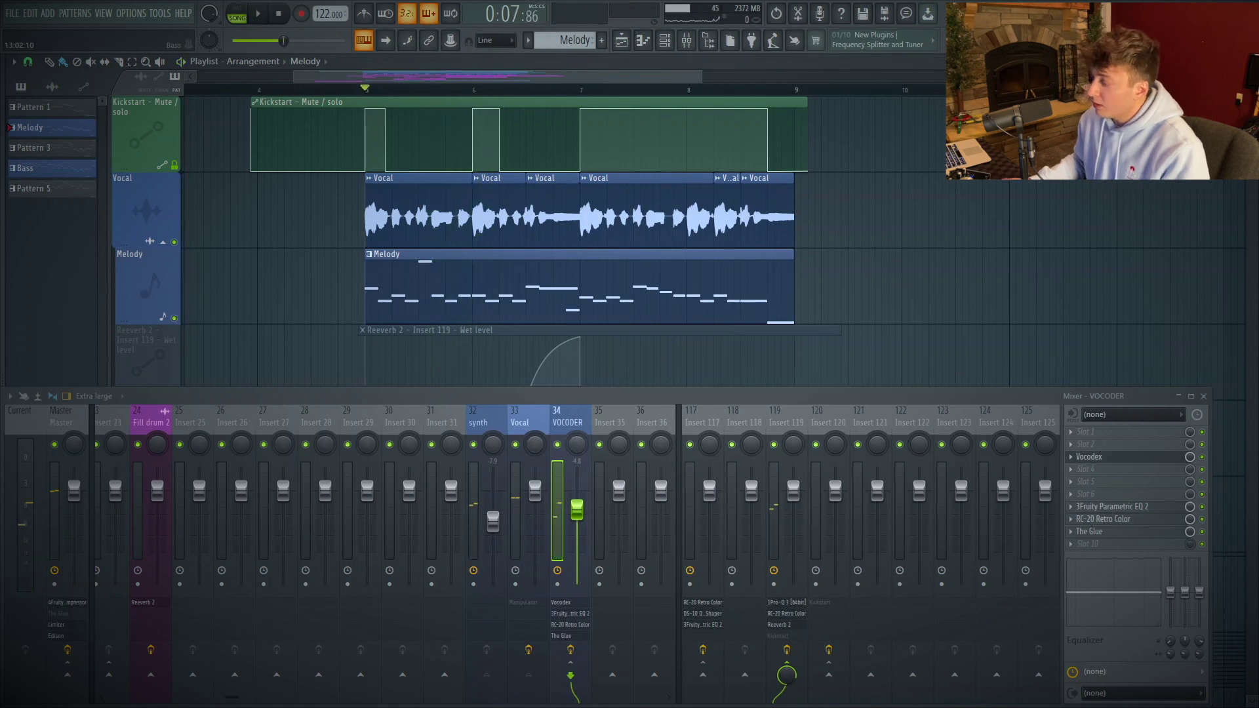
Bypass the EQ, RC-20 Retro Color and The Glue on the VOCODER mixer track and hide the mixer.
{"action": "left_click", "coordinate": [1202, 531]}
{"action": "left_click", "coordinate": [1202, 519]}
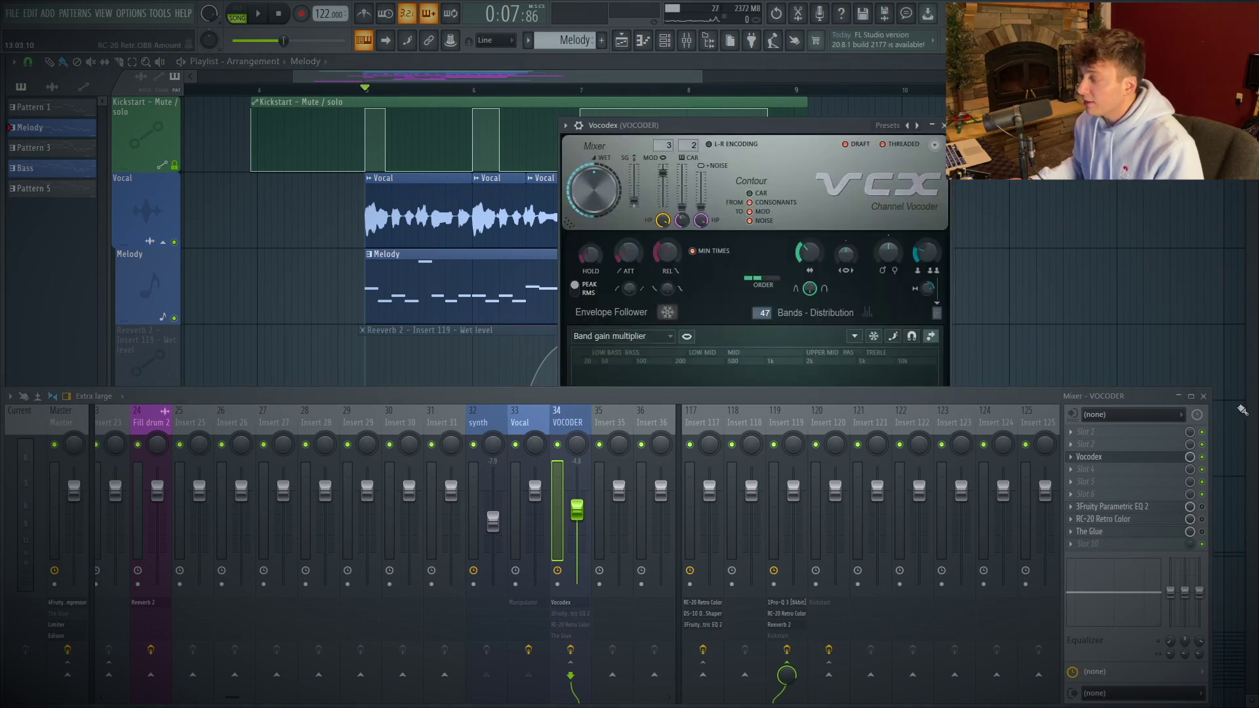
{"action": "left_click", "coordinate": [1205, 398]}
Load another Vocodex preset, reposition the plugin window for viewing and close it.
{"action": "left_click_drag", "start_coordinate": [661, 125], "coordinate": [408, 135]}
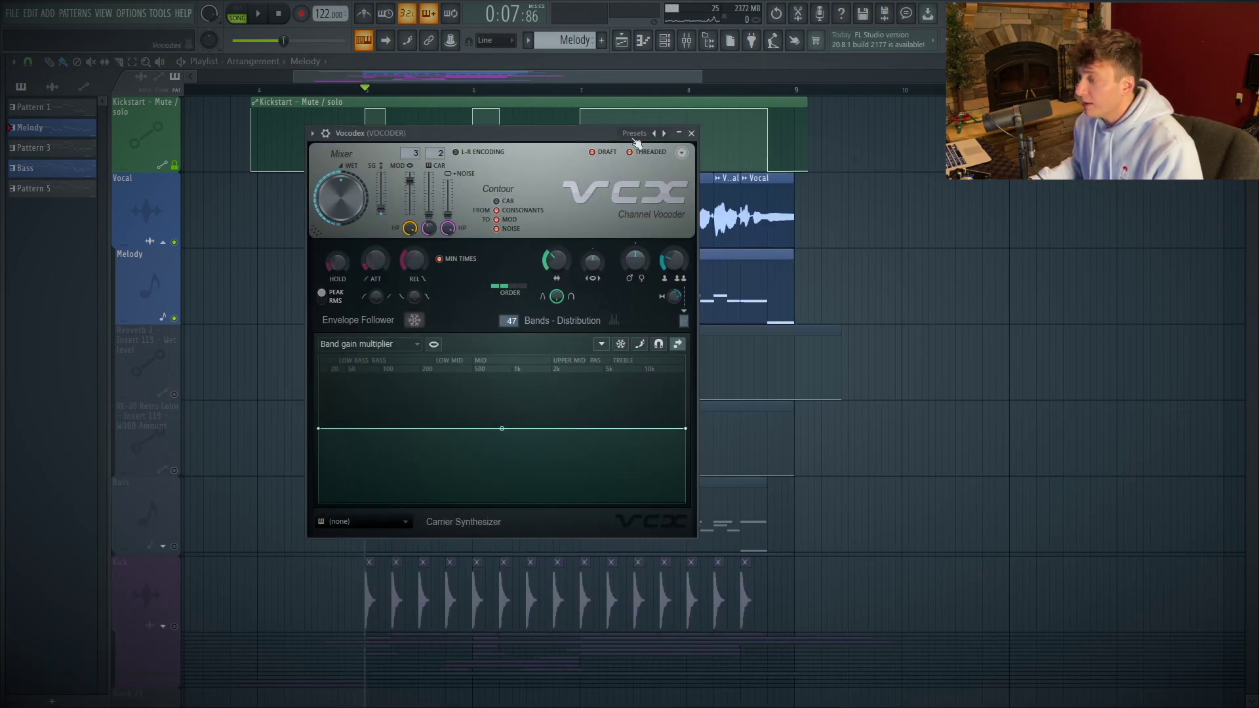
{"action": "left_click", "coordinate": [631, 133]}
{"action": "left_click", "coordinate": [668, 138]}
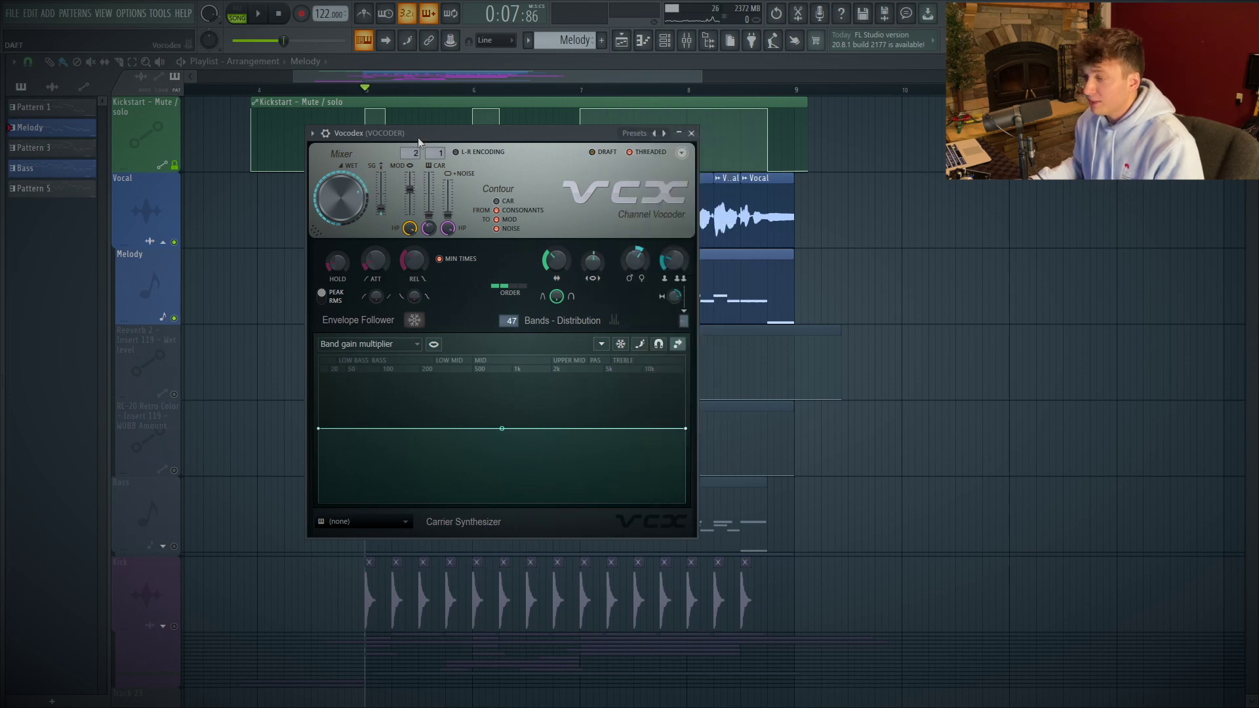
{"action": "left_click_drag", "start_coordinate": [430, 134], "coordinate": [485, 130]}
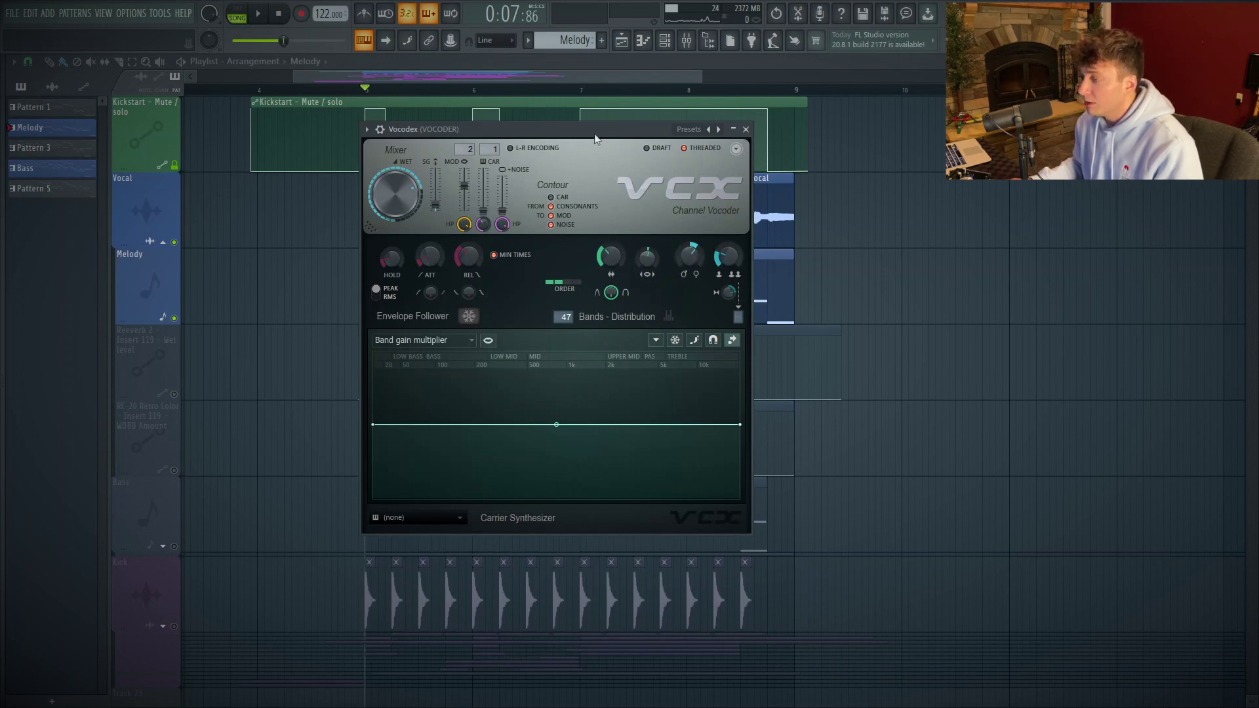
{"action": "left_click_drag", "start_coordinate": [581, 131], "coordinate": [609, 159]}
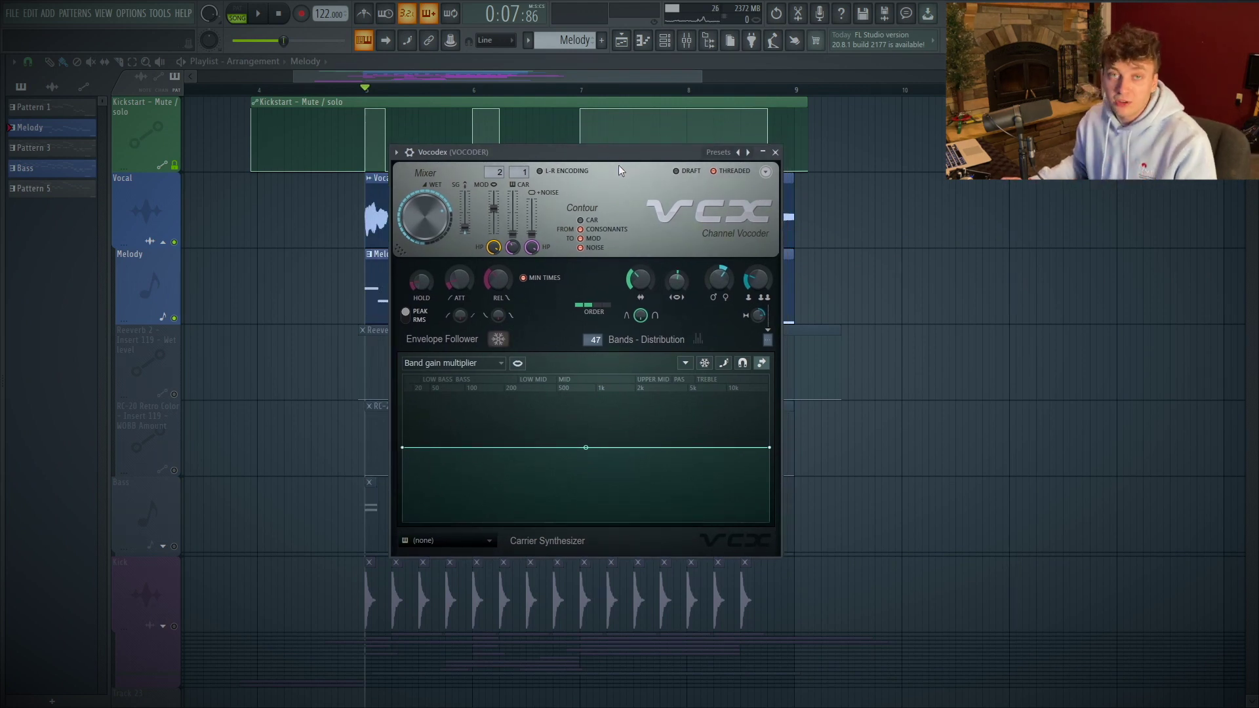
{"action": "key", "text": "Escape"}
Route the Vocal mixer track to the Master only.
{"action": "key", "text": "F9"}
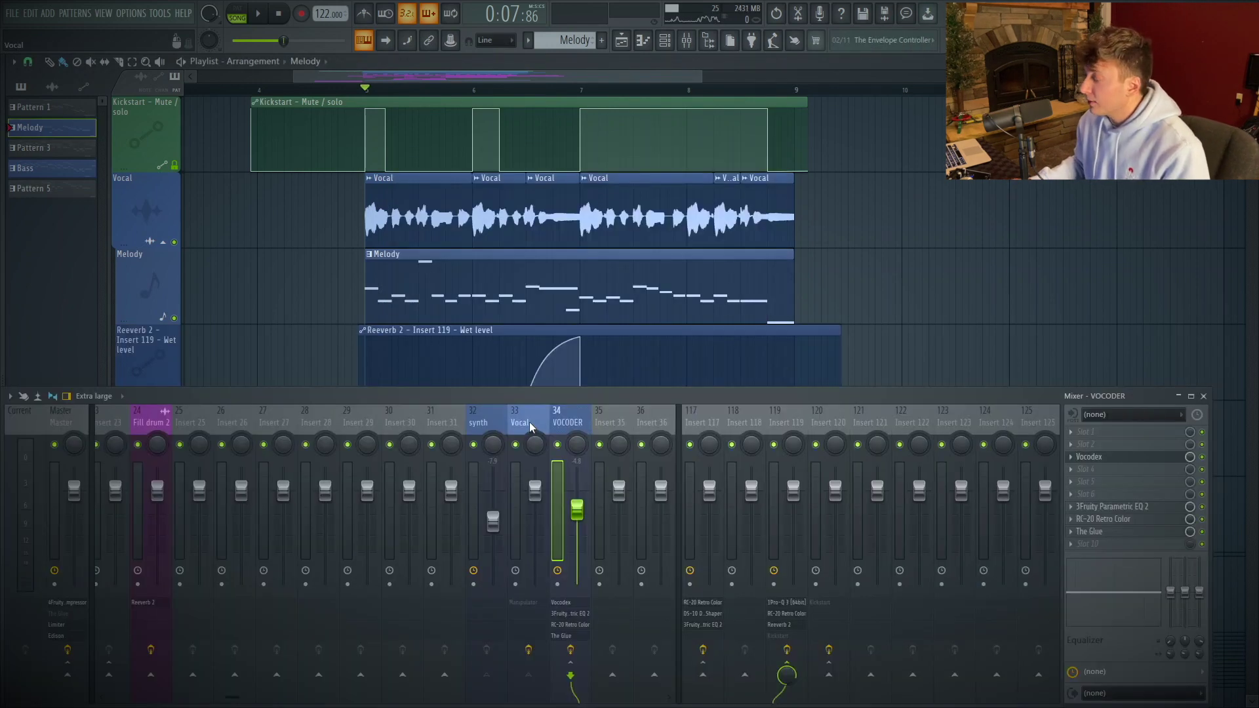
{"action": "left_click", "coordinate": [532, 427]}
{"action": "right_click", "coordinate": [67, 675]}
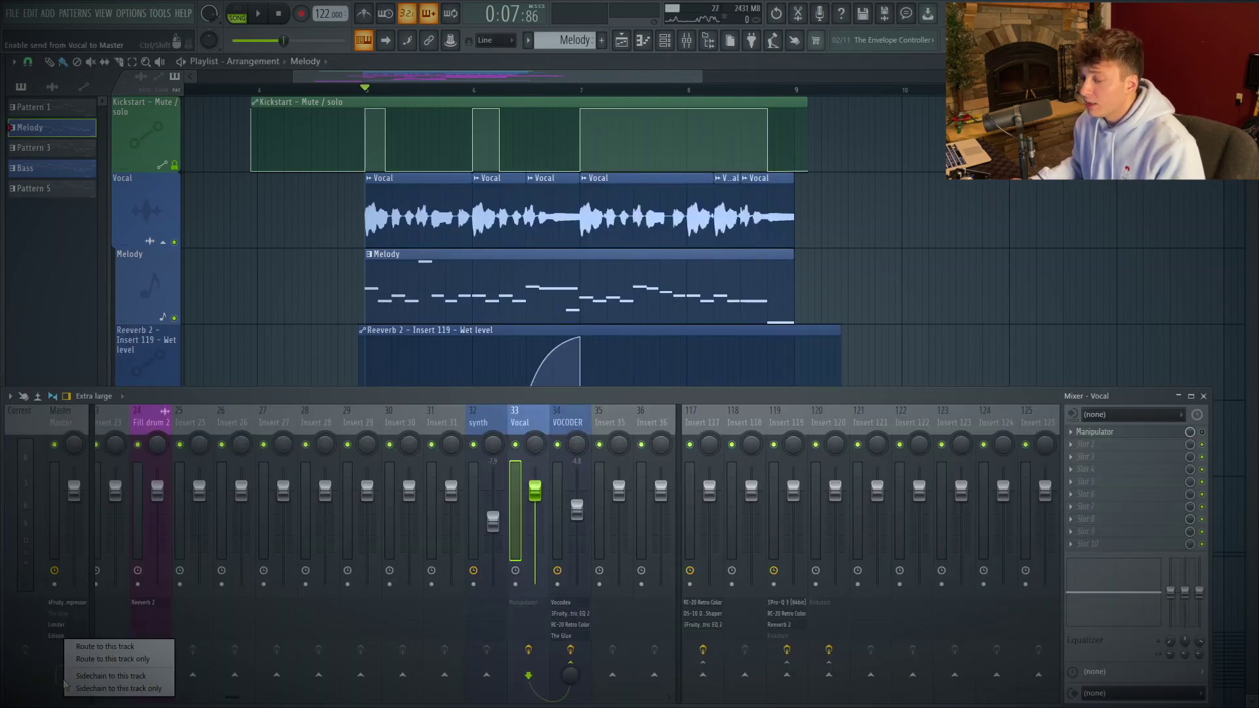
{"action": "left_click", "coordinate": [107, 659]}
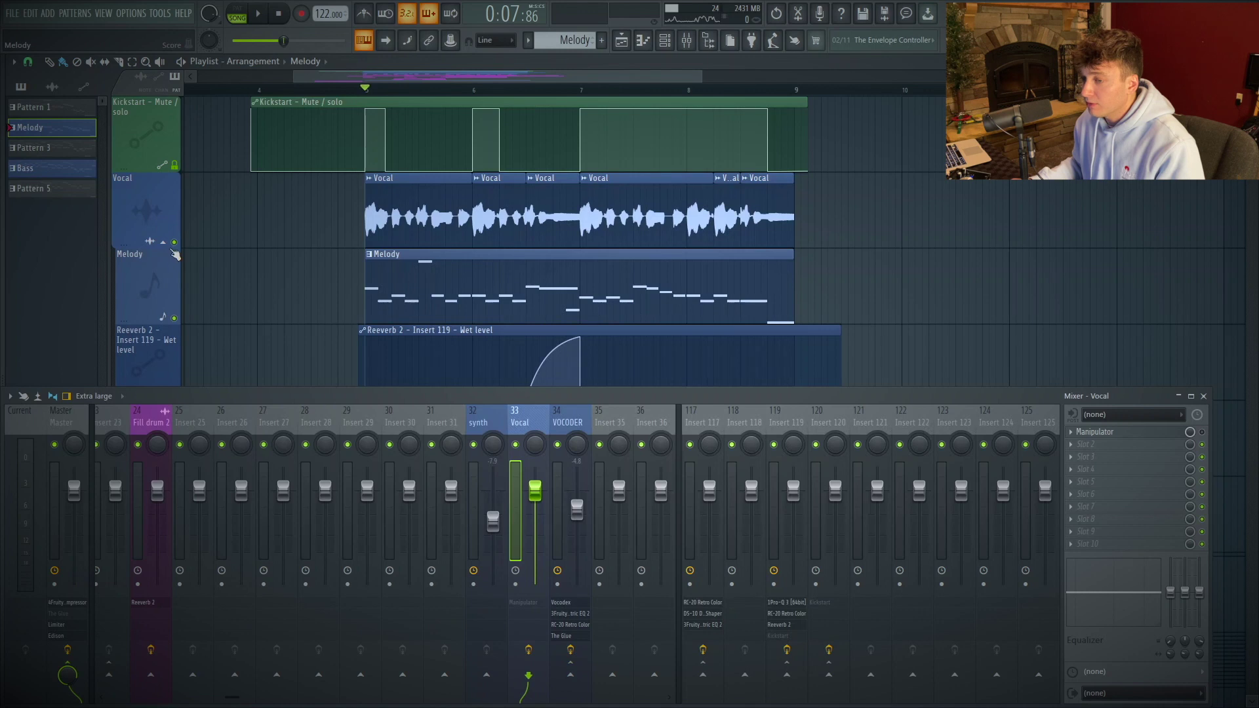
Mute the Melody and reverb automation playlist tracks, and audition the vocal alone with Manipulator open on its mixer track.
{"action": "left_click_drag", "start_coordinate": [174, 318], "coordinate": [173, 383]}
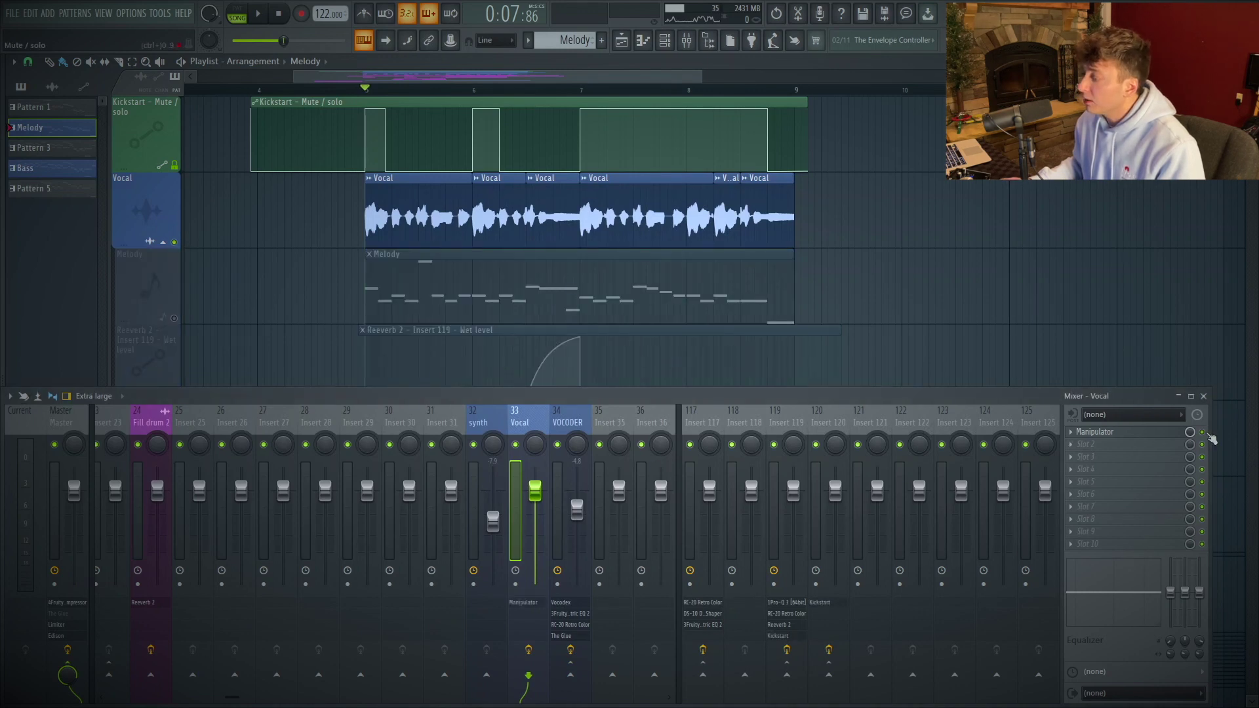
{"action": "left_click", "coordinate": [1094, 431]}
{"action": "left_click_drag", "start_coordinate": [357, 169], "coordinate": [706, 93]}
{"action": "mouse_move", "coordinate": [549, 300]}
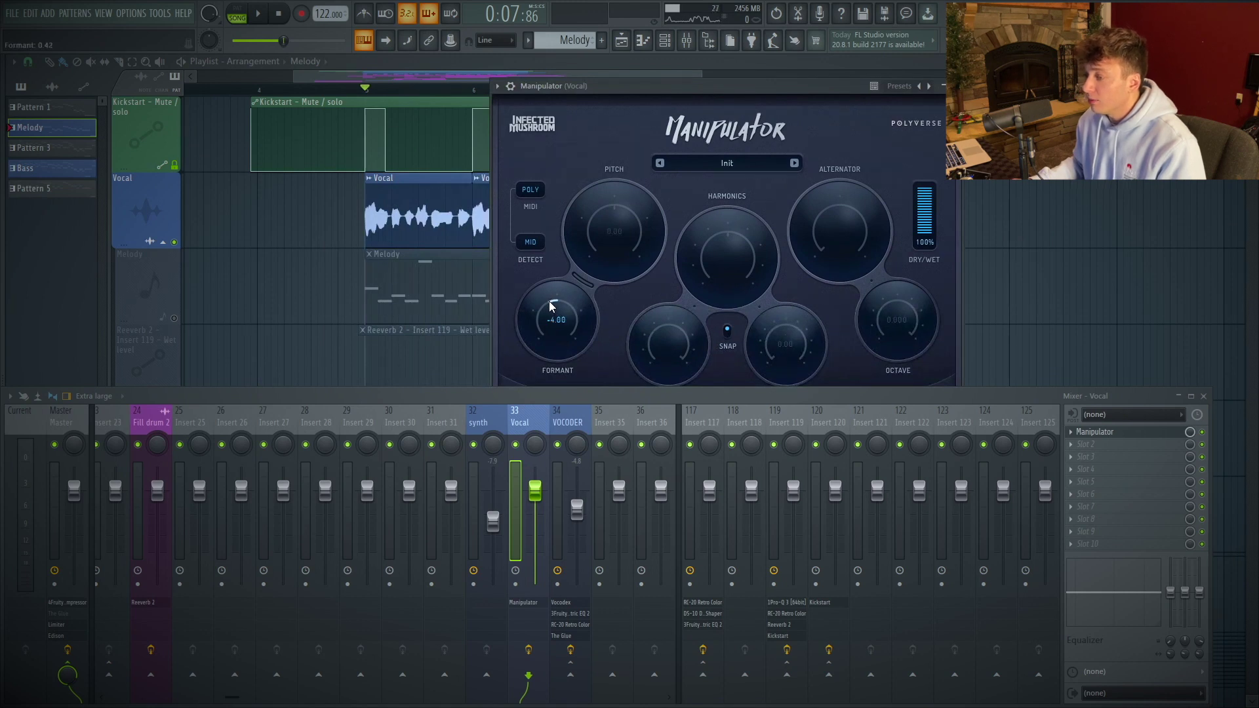
{"action": "key", "text": "space"}
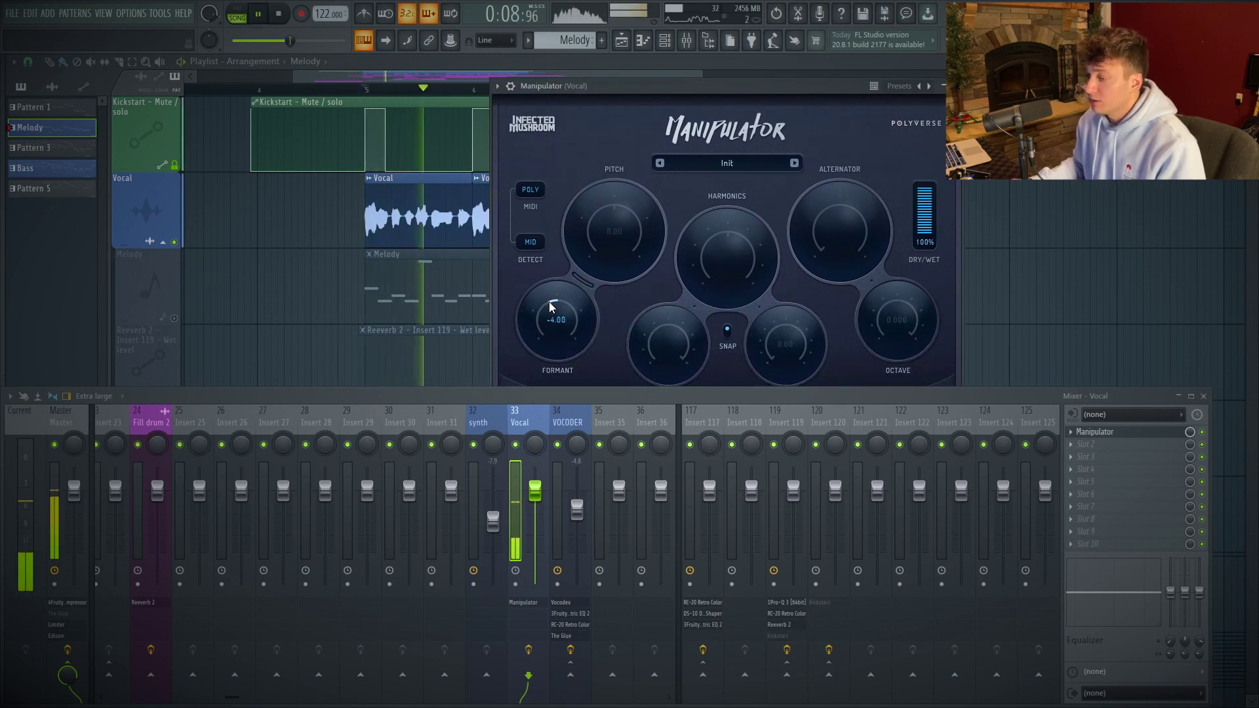
{"action": "key", "text": "space"}
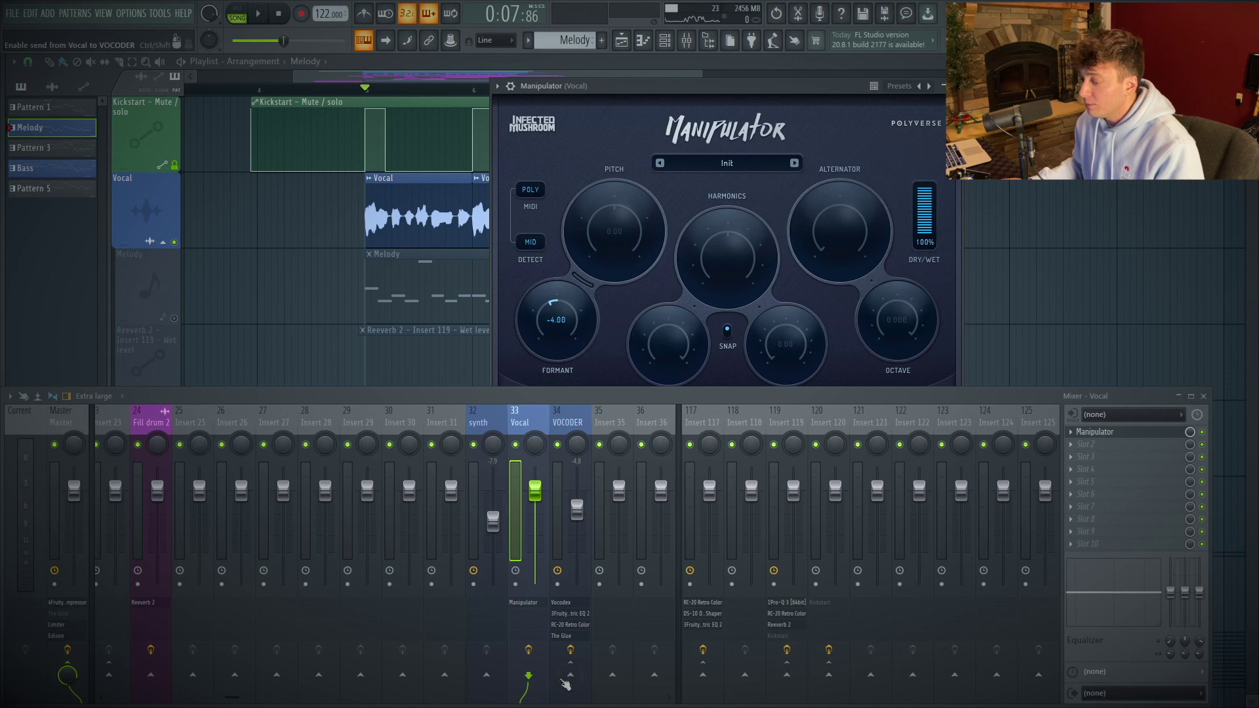
Sidechain the Vocal mixer track to VOCODER only, and set Vocodex's carrier sidechain input to synth.
{"action": "right_click", "coordinate": [570, 682]}
{"action": "left_click", "coordinate": [626, 682]}
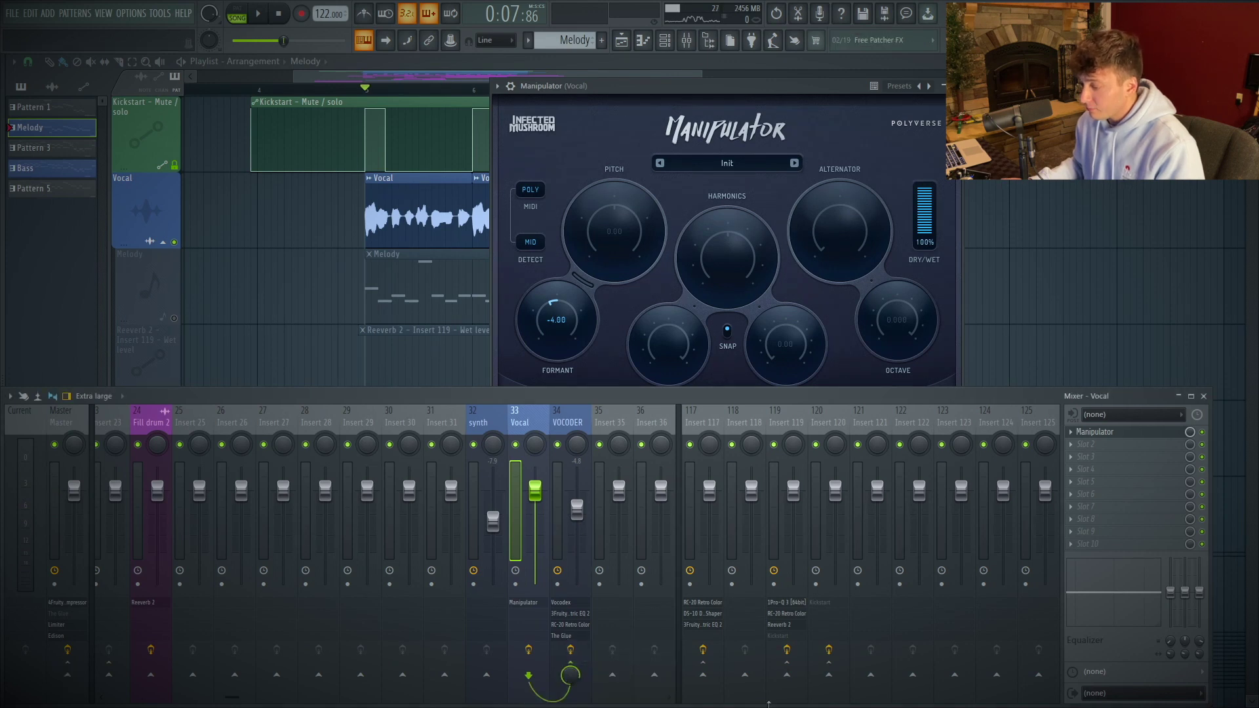
{"action": "left_click", "coordinate": [568, 457]}
{"action": "left_click", "coordinate": [1108, 468]}
{"action": "key", "text": "Escape"}
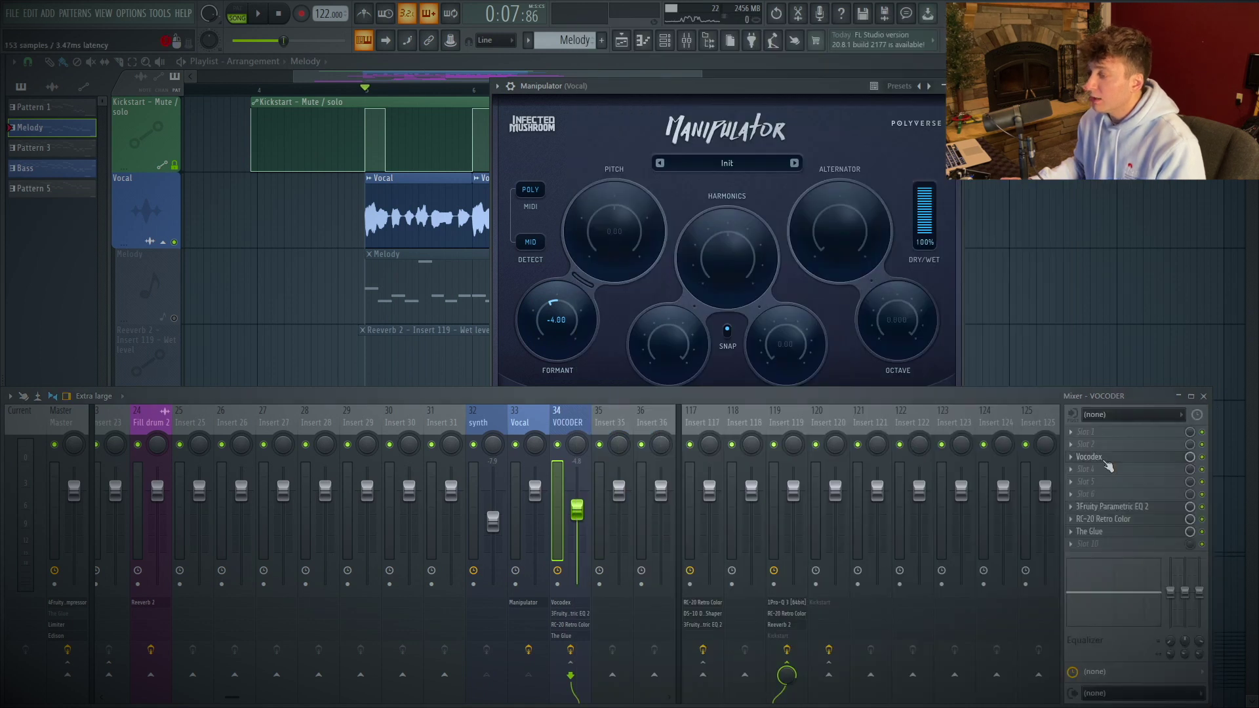
{"action": "left_click", "coordinate": [1095, 457]}
{"action": "left_click", "coordinate": [595, 179]}
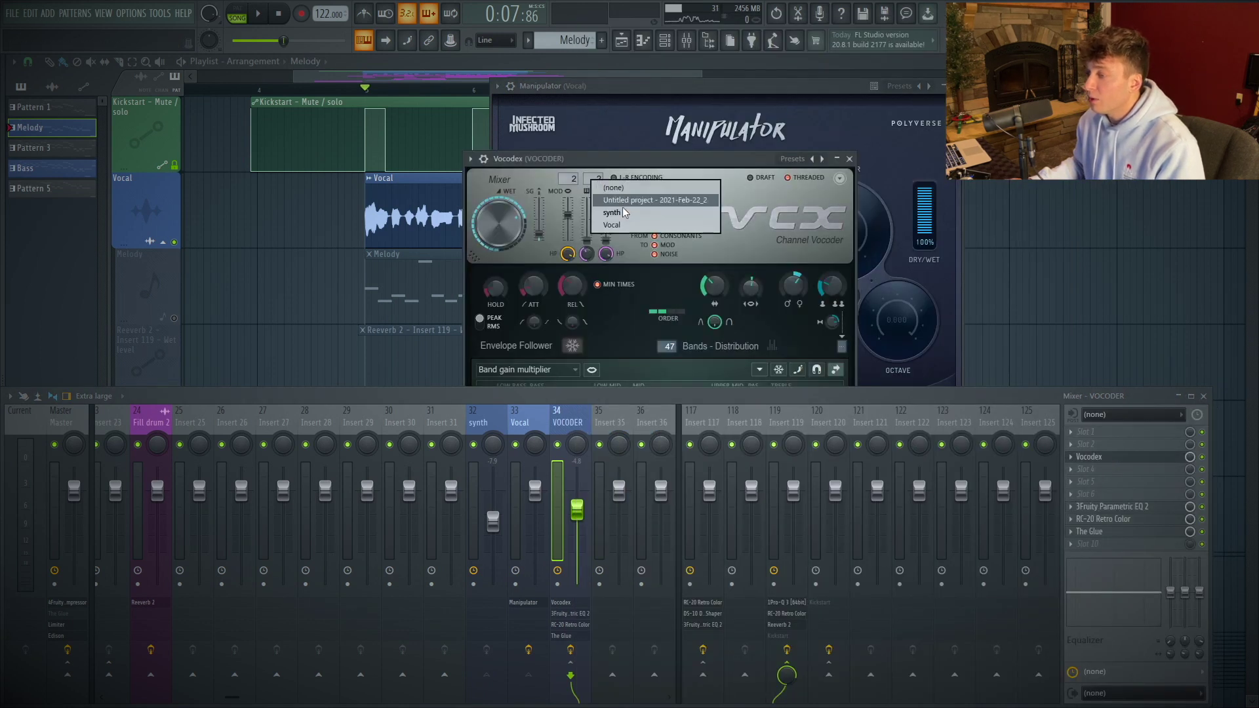
{"action": "left_click", "coordinate": [622, 215]}
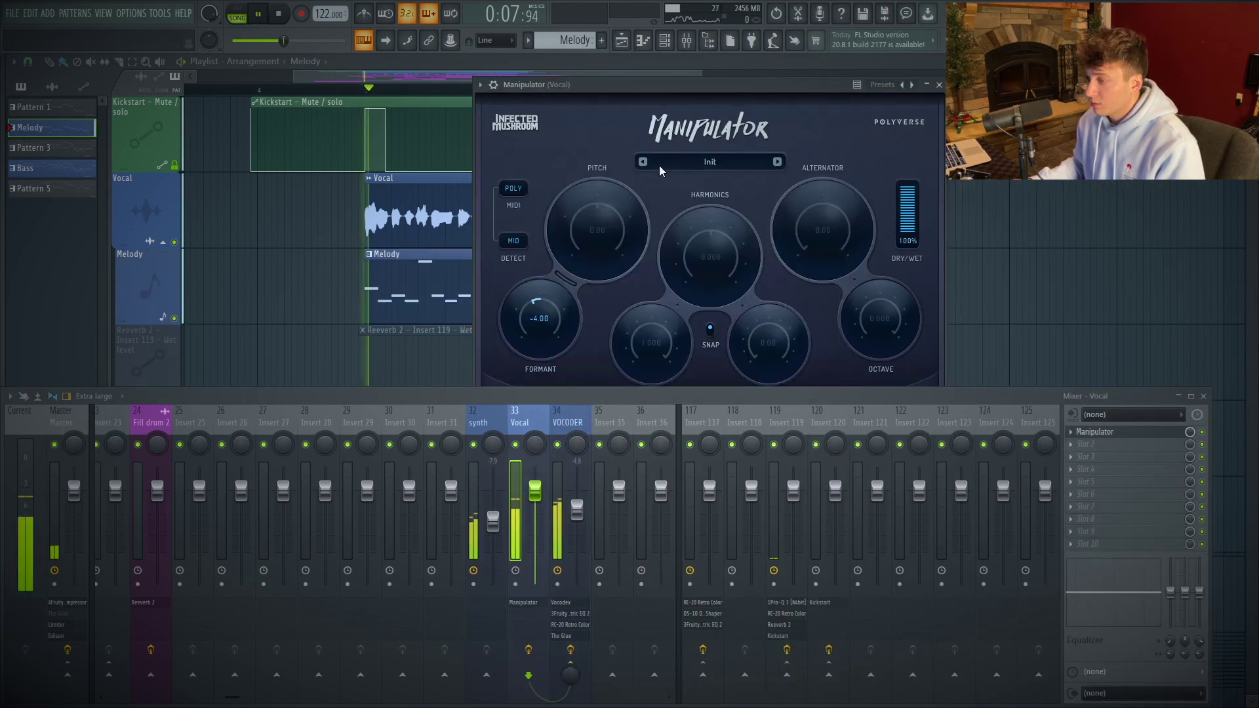
Compare the vocoder sound during playback with Manipulator's formant at 1.00 and at -4.00.
{"action": "key", "text": "space"}
{"action": "double_click", "coordinate": [540, 303]}
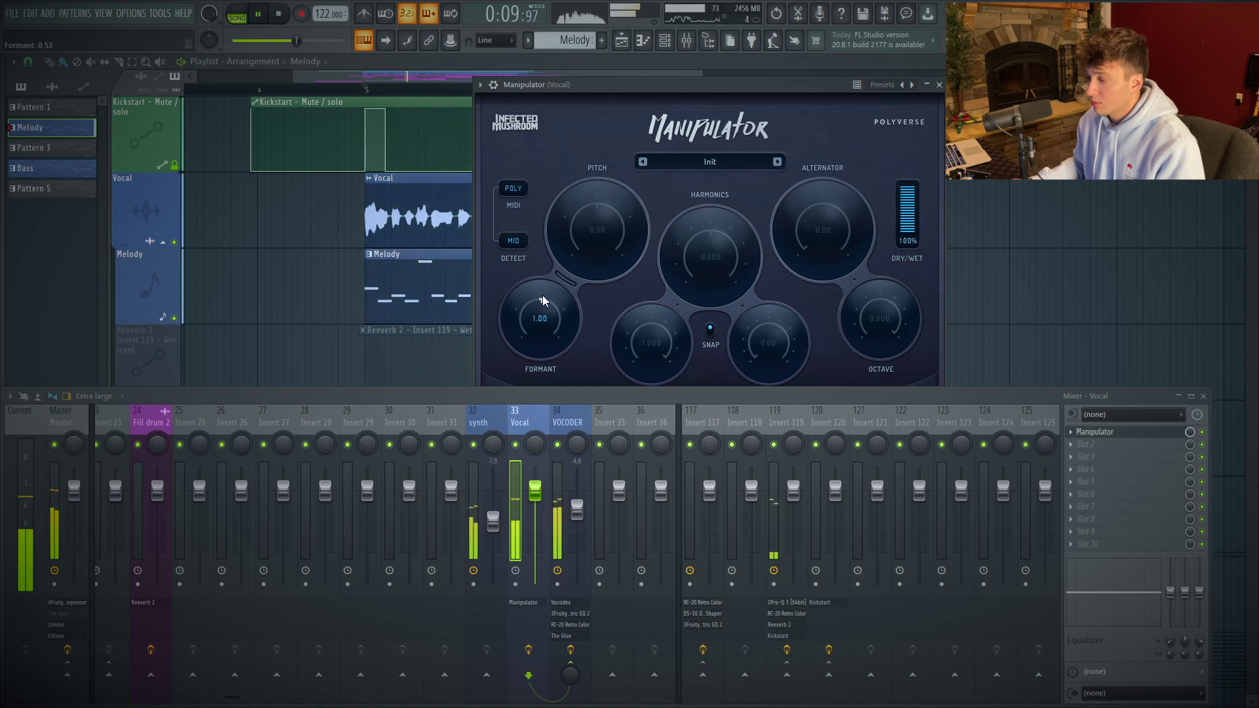
{"action": "mouse_move", "coordinate": [540, 303]}
{"action": "left_mouse_down"}
{"action": "mouse_move", "coordinate": [530, 312]}
{"action": "mouse_move", "coordinate": [534, 302]}
{"action": "left_mouse_up"}
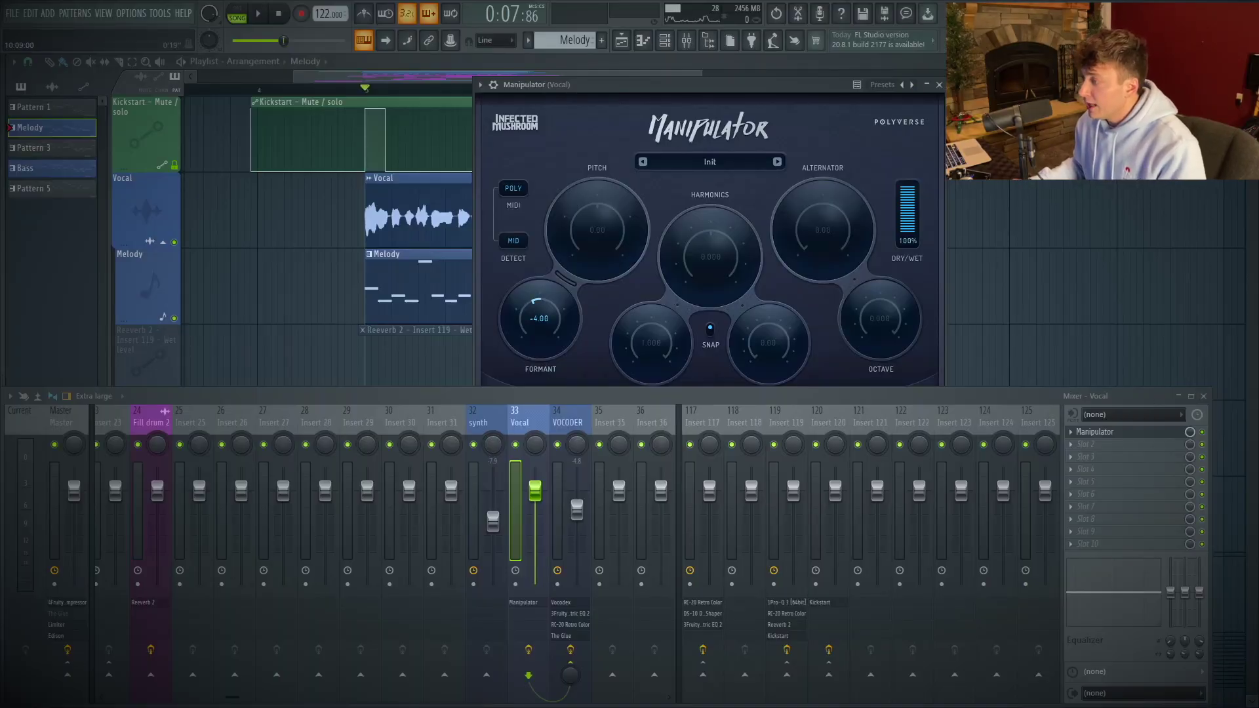
Close Manipulator and open Fruity Parametric EQ 2 on the VOCODER mixer track, clear of the mixer.
{"action": "left_click", "coordinate": [940, 85]}
{"action": "left_click", "coordinate": [563, 427]}
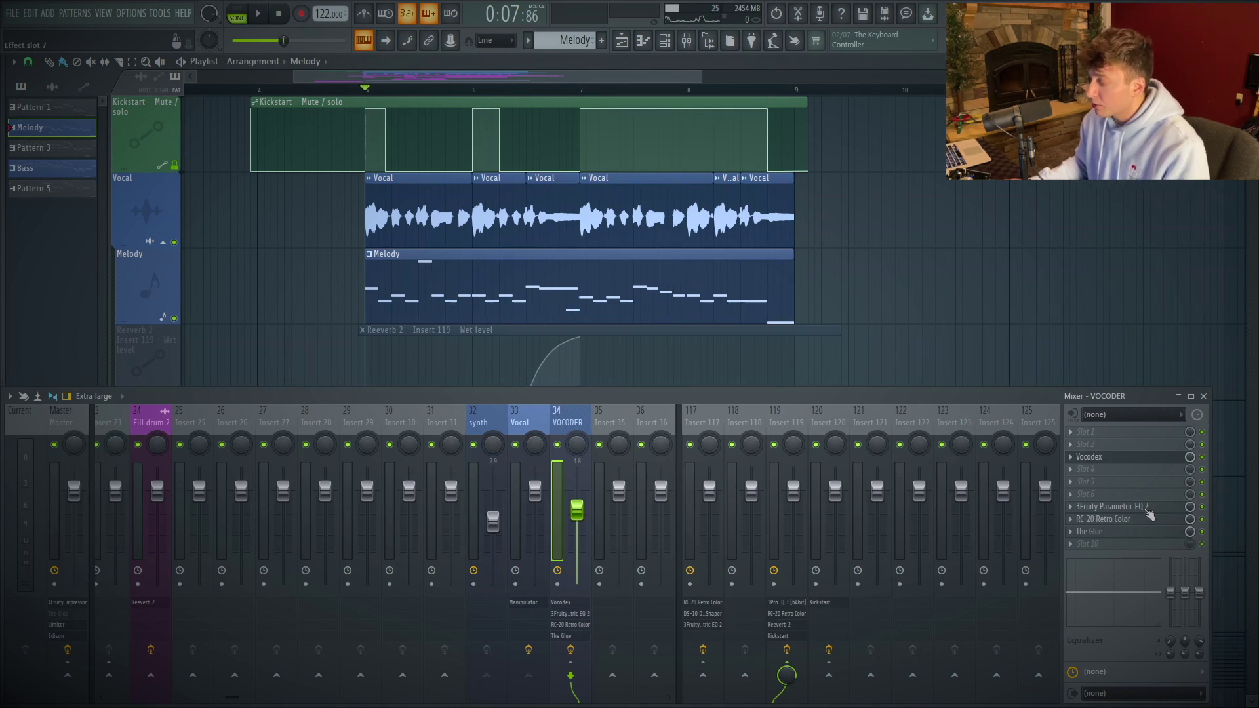
{"action": "left_click", "coordinate": [1146, 507]}
{"action": "left_click_drag", "start_coordinate": [331, 191], "coordinate": [543, 53]}
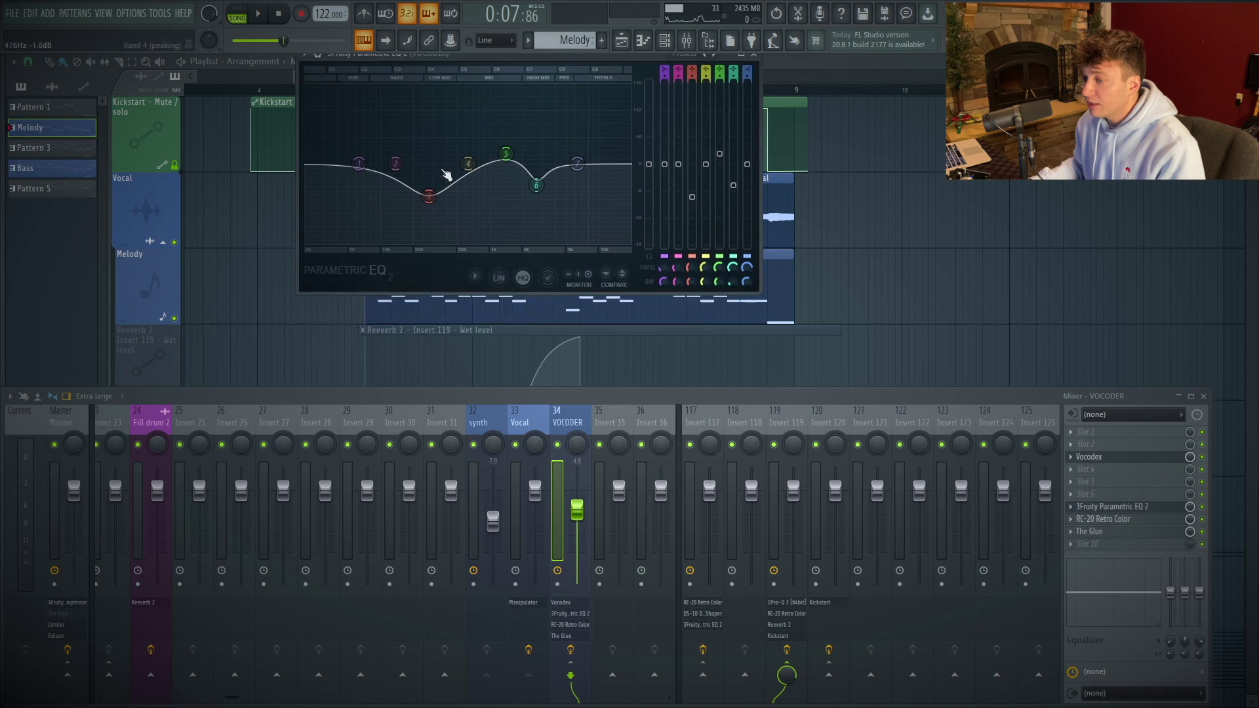
Bypass RC-20 Retro Color and The Glue on the VOCODER track, and play the vocoder with and without the EQ.
{"action": "left_click", "coordinate": [1202, 519]}
{"action": "left_click", "coordinate": [1202, 532]}
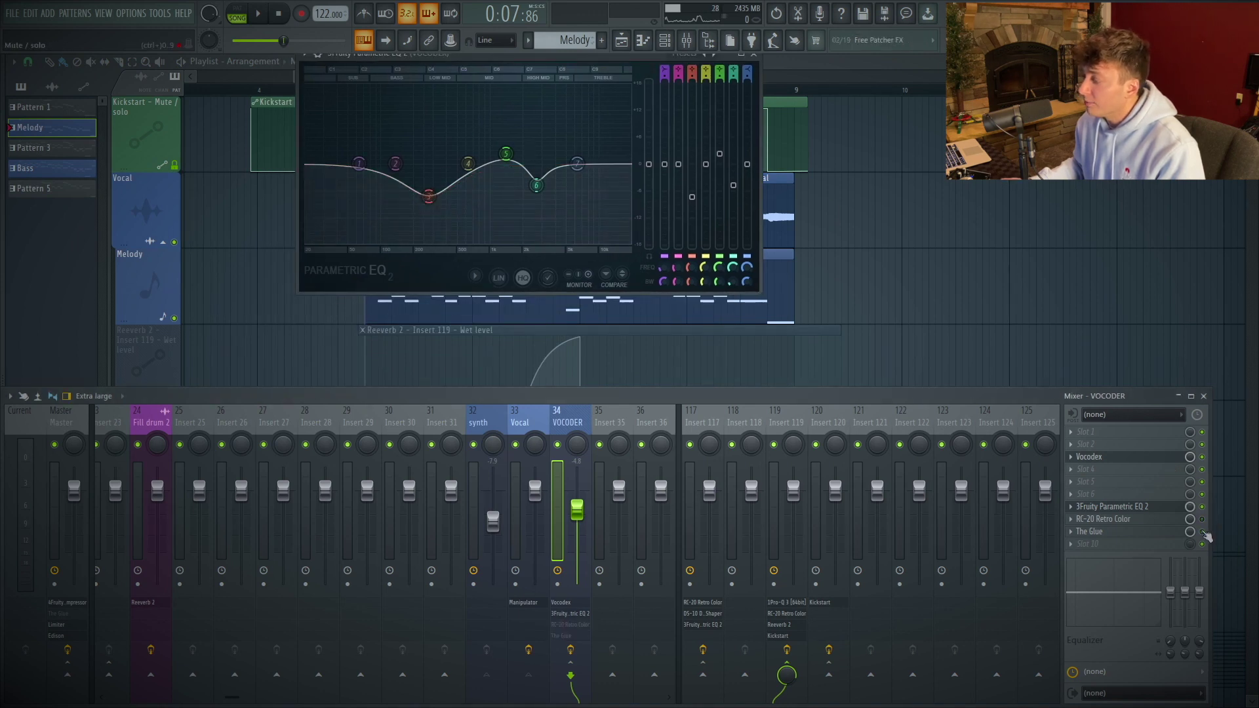
{"action": "key", "text": "space"}
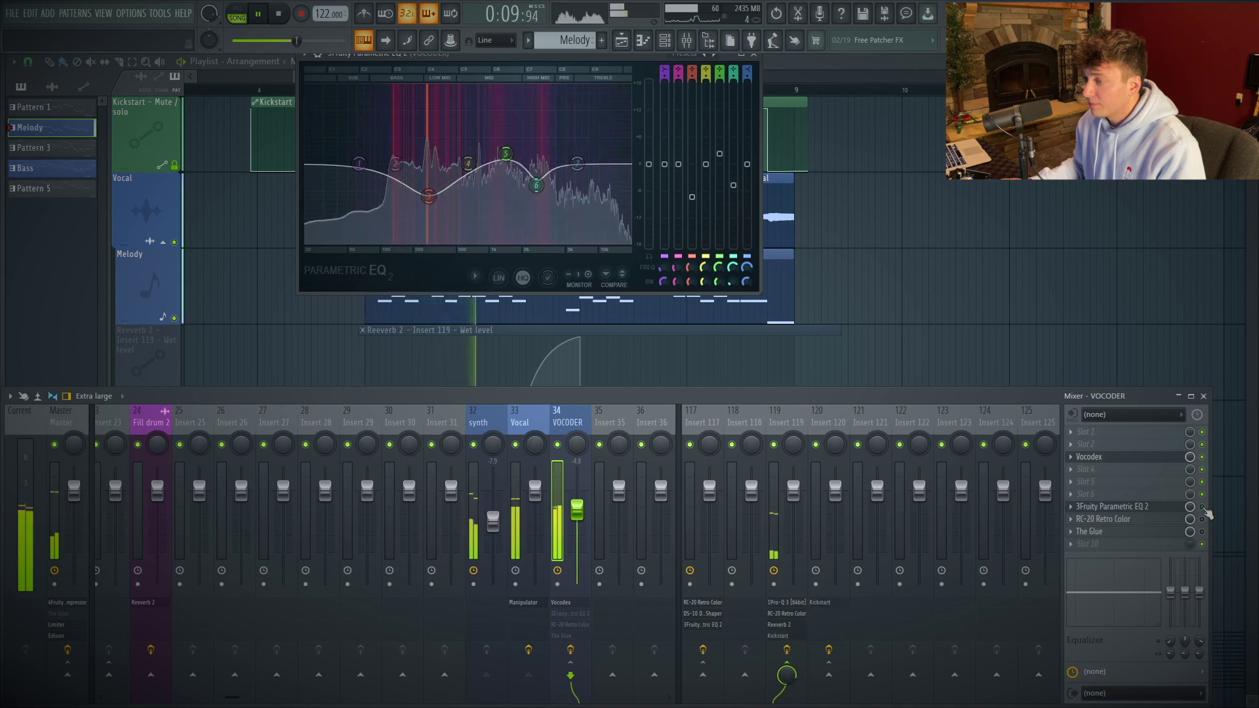
{"action": "key", "text": "space"}
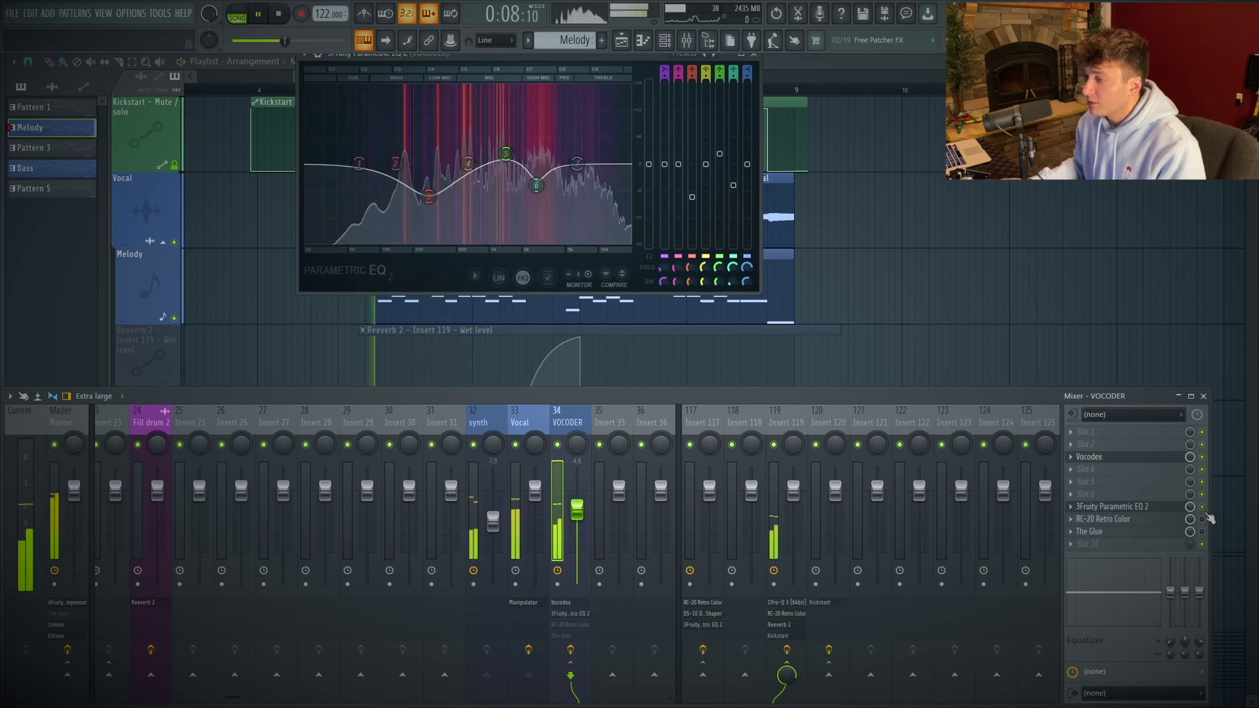
Re-enable RC-20 Retro Color on the VOCODER track and open its window above the mixer.
{"action": "left_click", "coordinate": [1151, 524]}
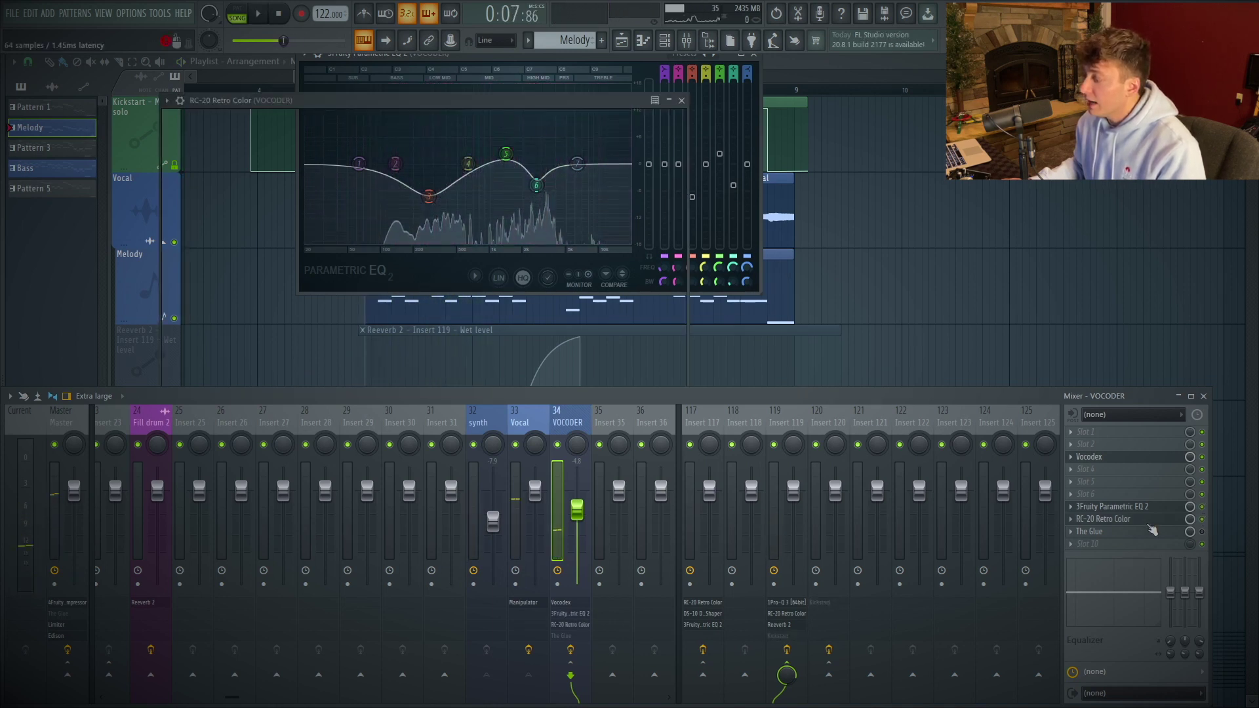
{"action": "left_click_drag", "start_coordinate": [296, 117], "coordinate": [425, 83]}
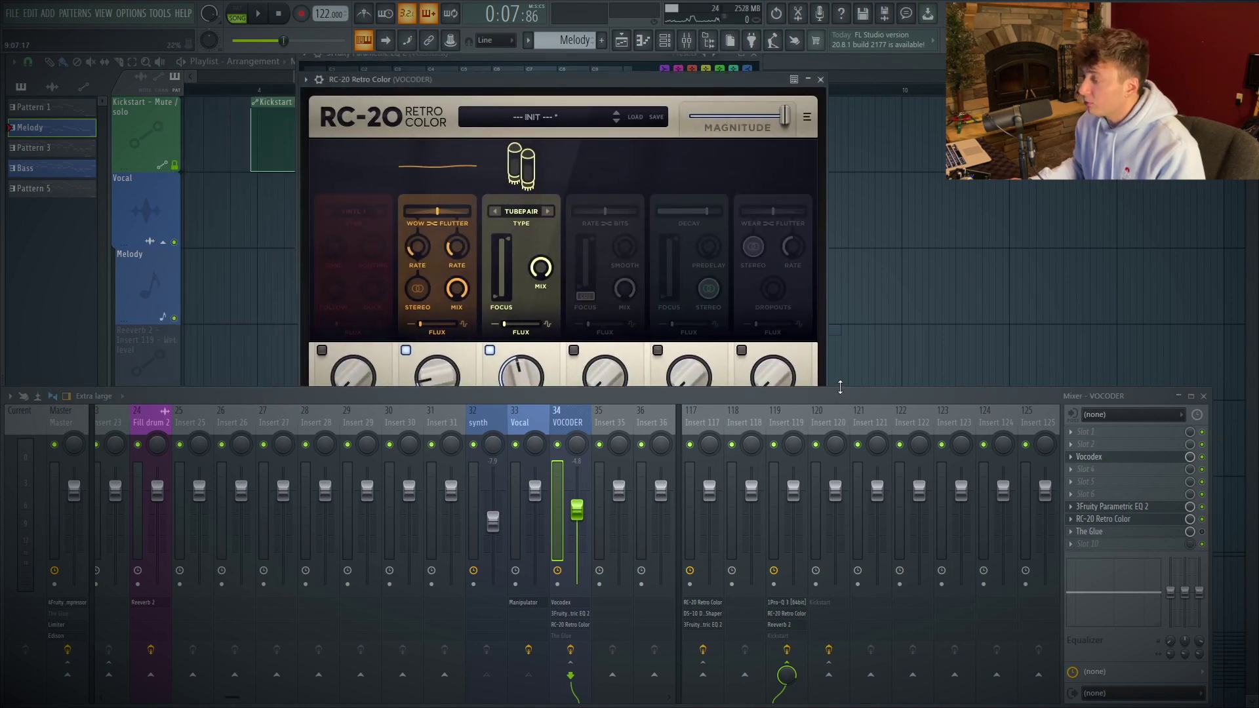
Shorten the mixer to uncover the RC-20 Retro Color window, and play the vocoder through its Wobble and Distort.
{"action": "left_click_drag", "start_coordinate": [840, 387], "coordinate": [832, 436]}
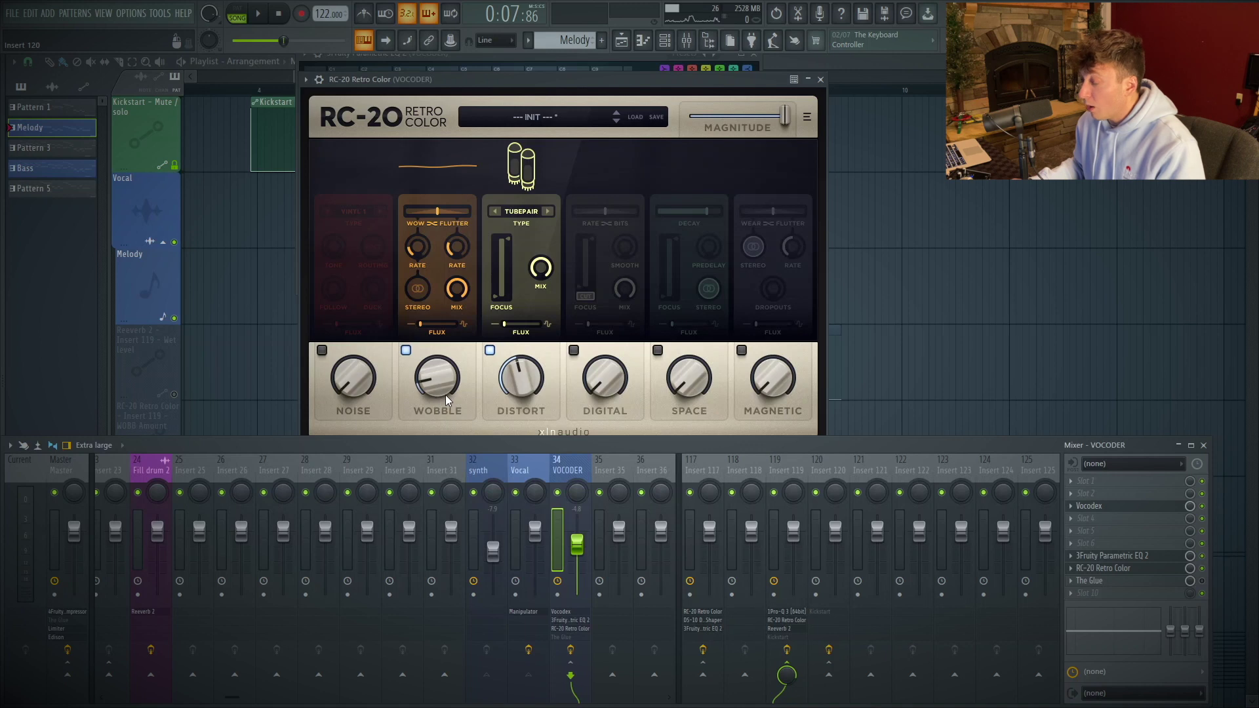
{"action": "key", "text": "space"}
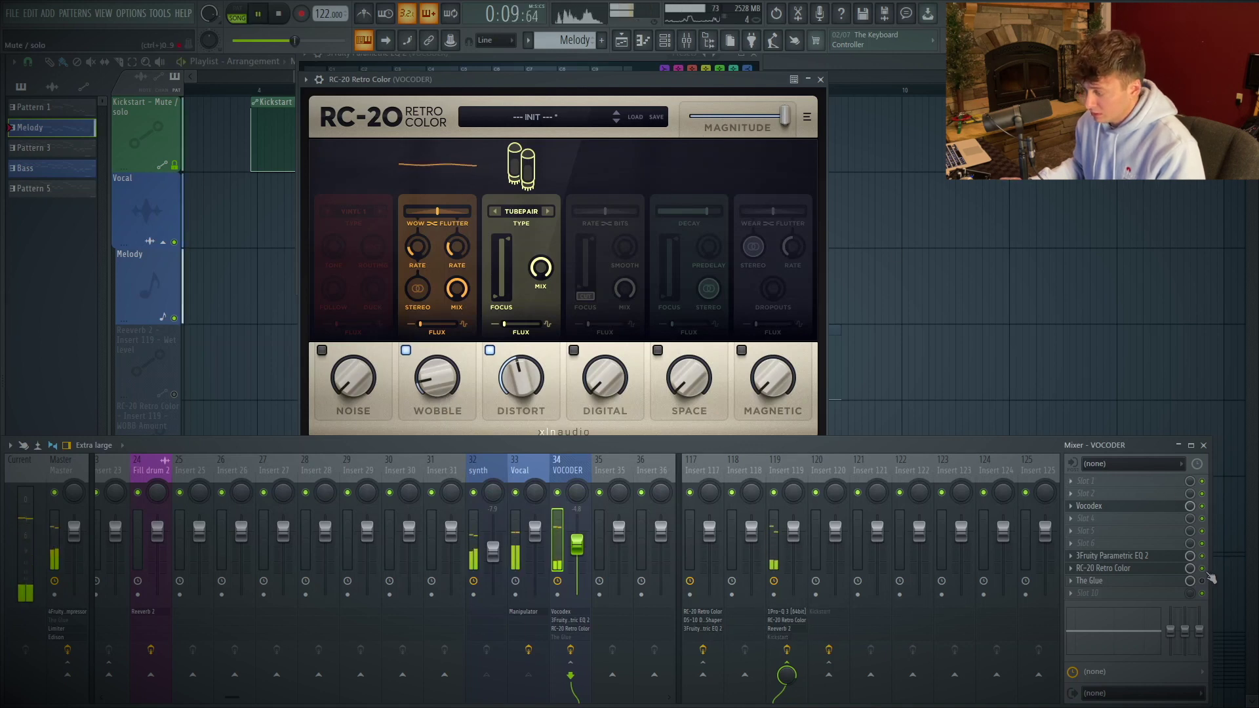
{"action": "key", "text": "space"}
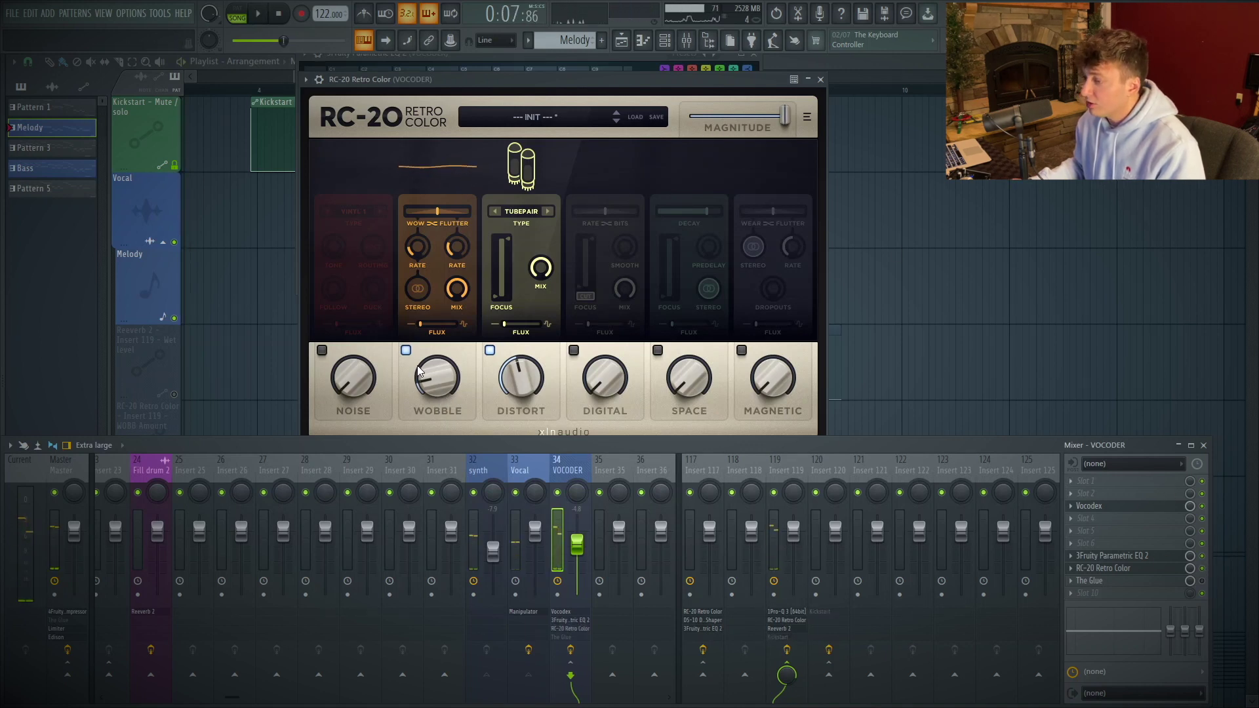
Close RC-20 Retro Color, open The Glue on the VOCODER track clear of the mixer, and play the vocoder.
{"action": "left_click", "coordinate": [820, 80]}
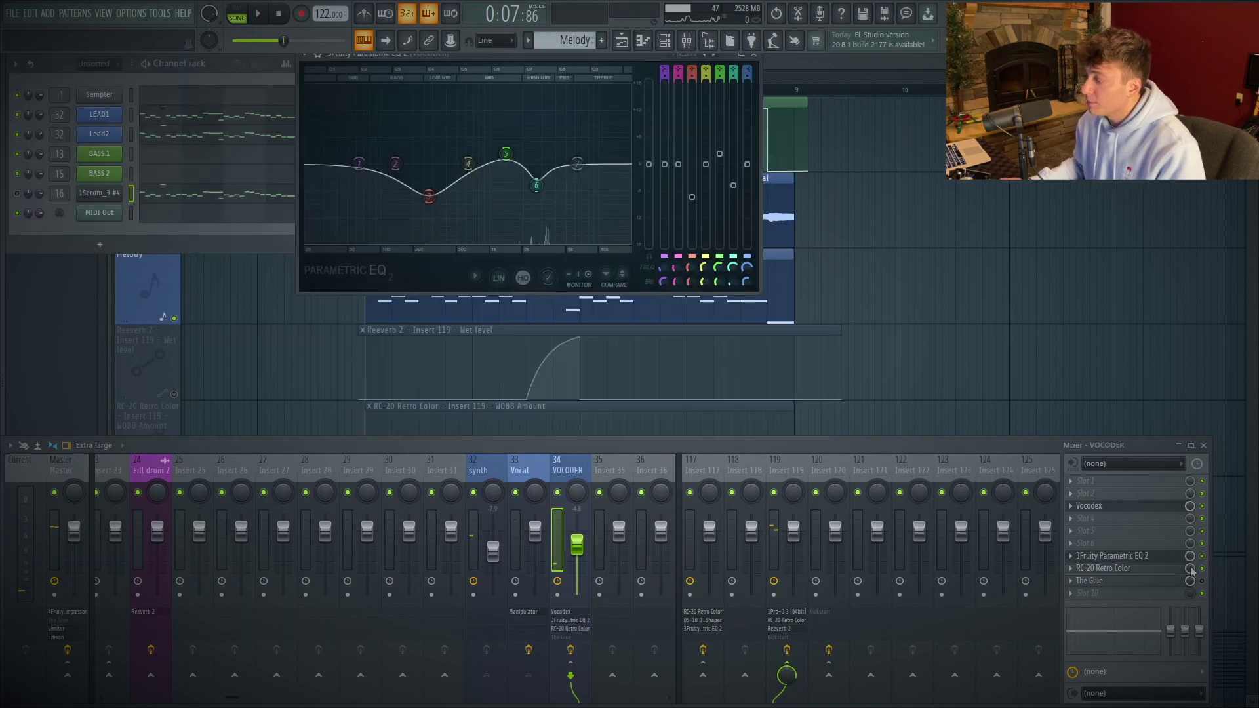
{"action": "left_click", "coordinate": [1108, 581]}
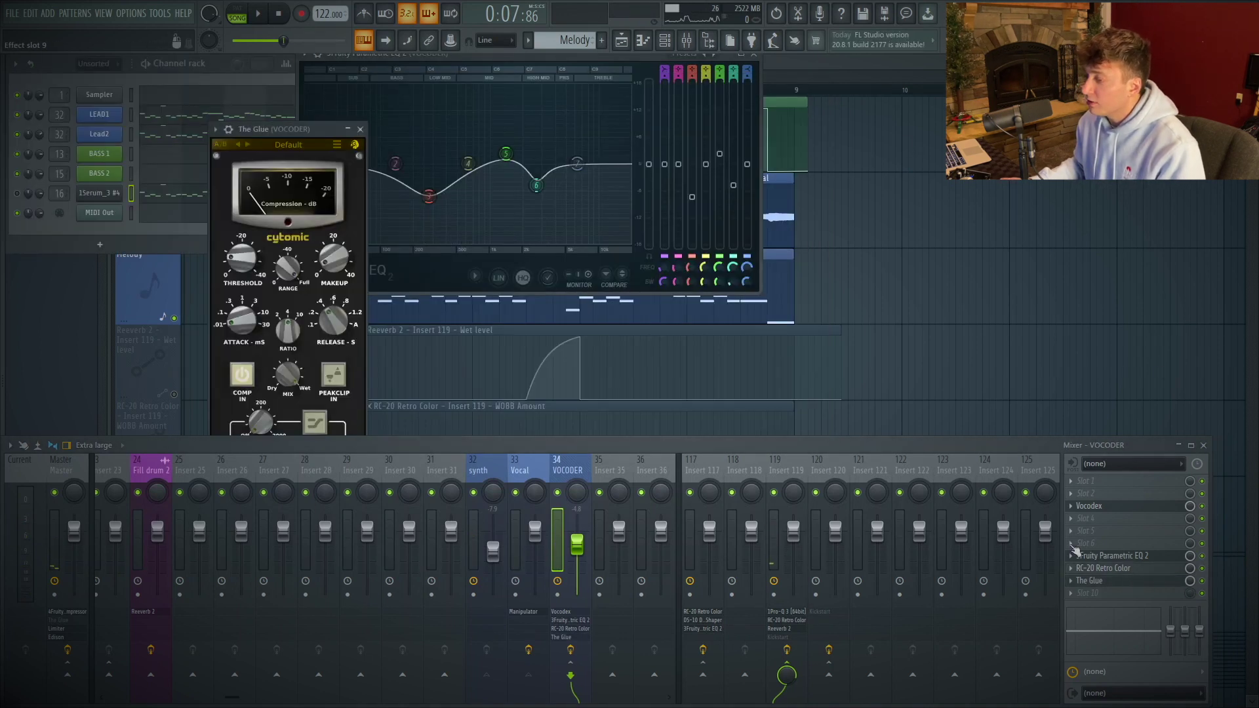
{"action": "left_click_drag", "start_coordinate": [280, 125], "coordinate": [568, 110]}
{"action": "key", "text": "space"}
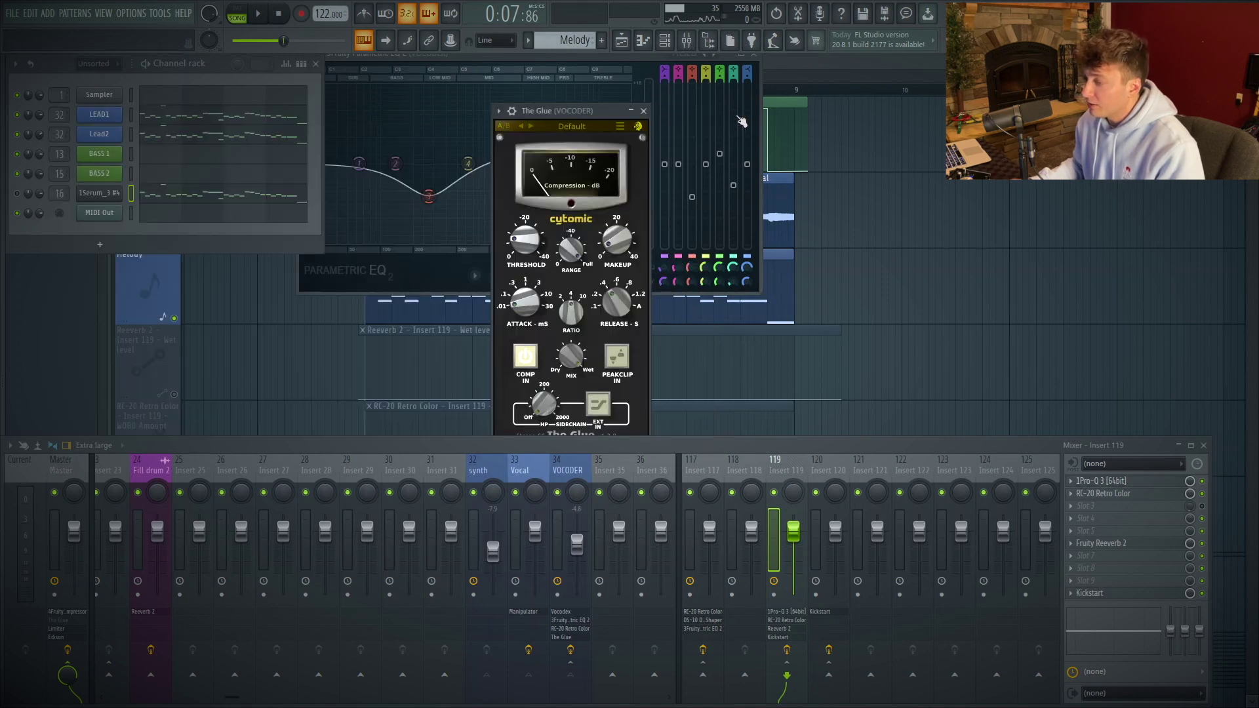
Inspect the RC-20 Retro Color and Fruity Reeverb 2 effects on mixer Insert 119.
{"action": "left_click", "coordinate": [1132, 494]}
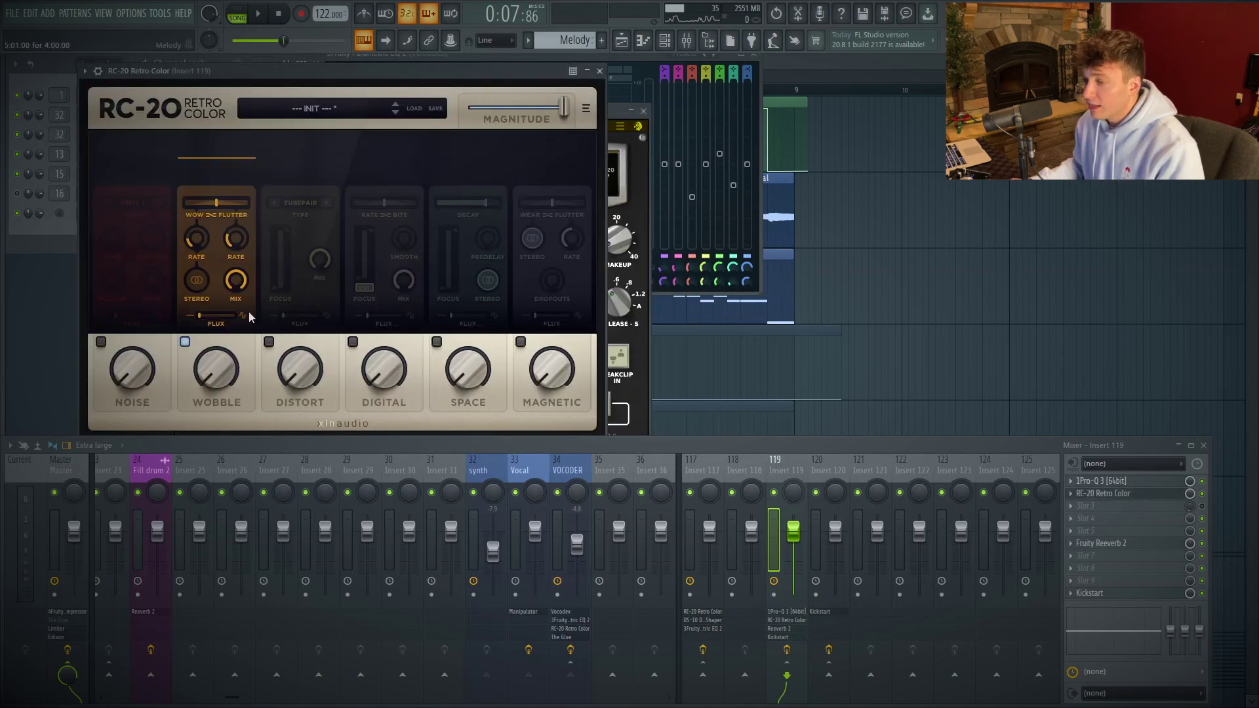
{"action": "left_click", "coordinate": [599, 72]}
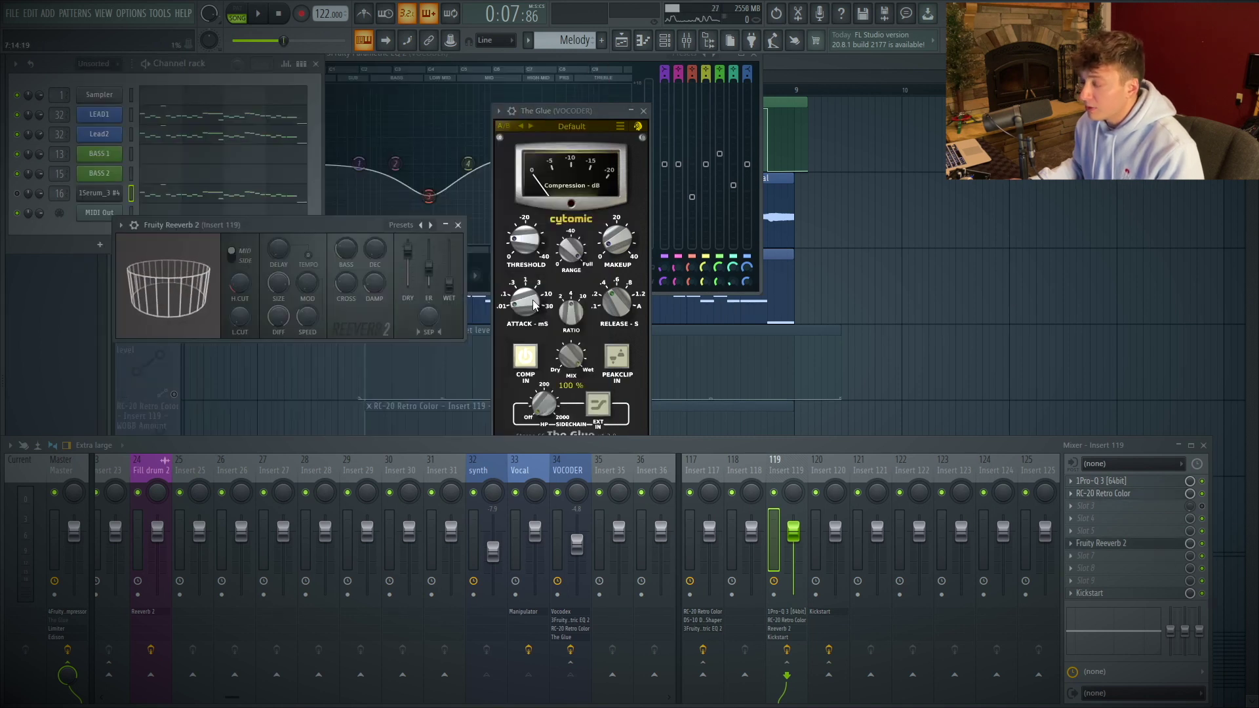
Insert two empty playlist tracks between the Vocal and Melody tracks.
{"action": "left_click", "coordinate": [160, 273]}
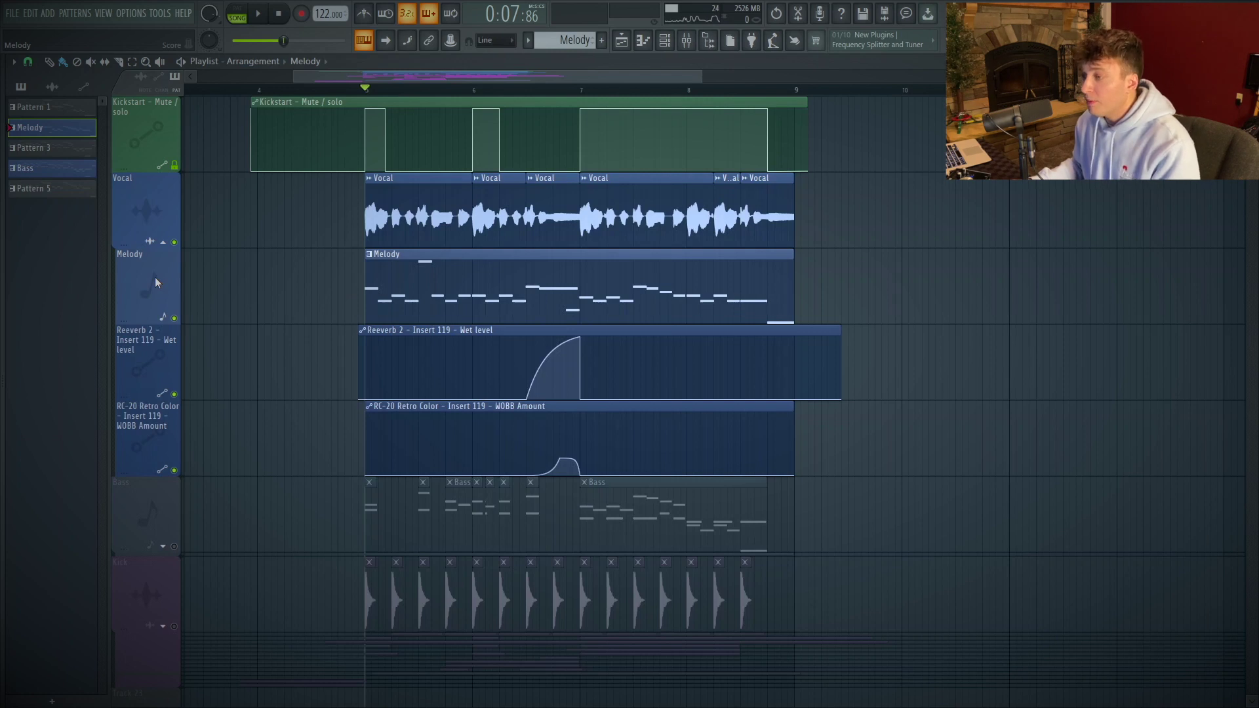
{"action": "right_click", "coordinate": [154, 276]}
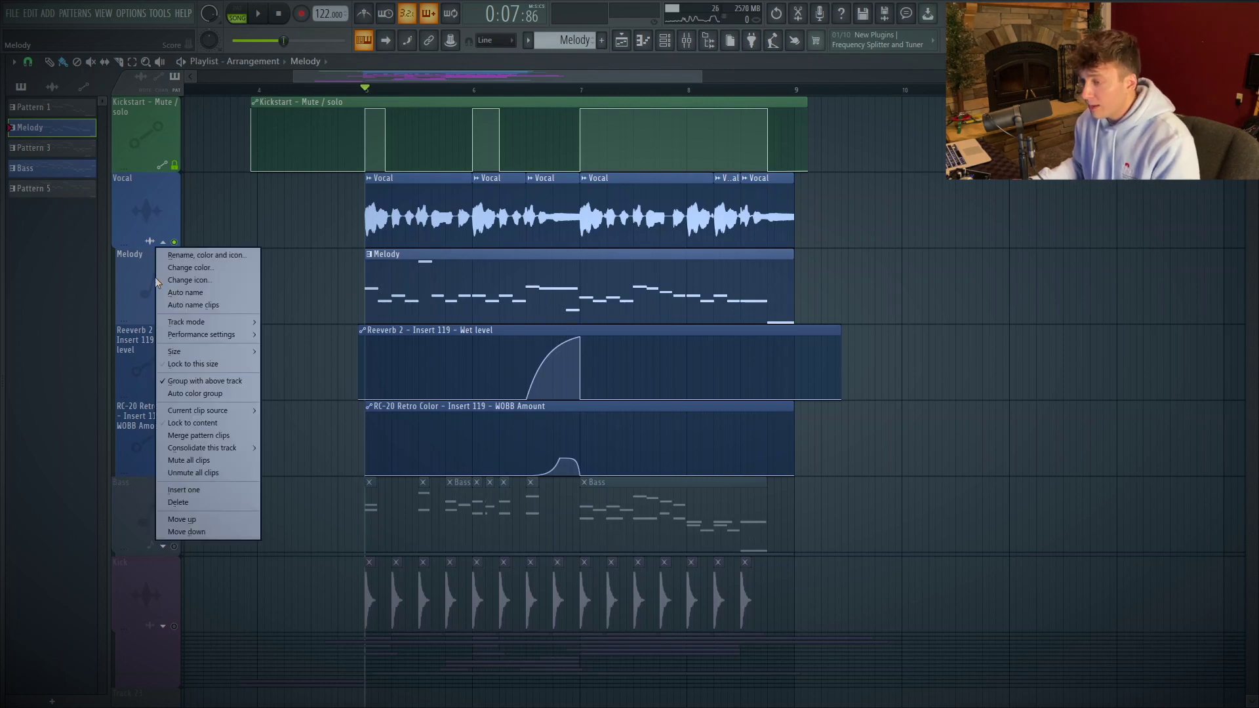
{"action": "left_click", "coordinate": [162, 278]}
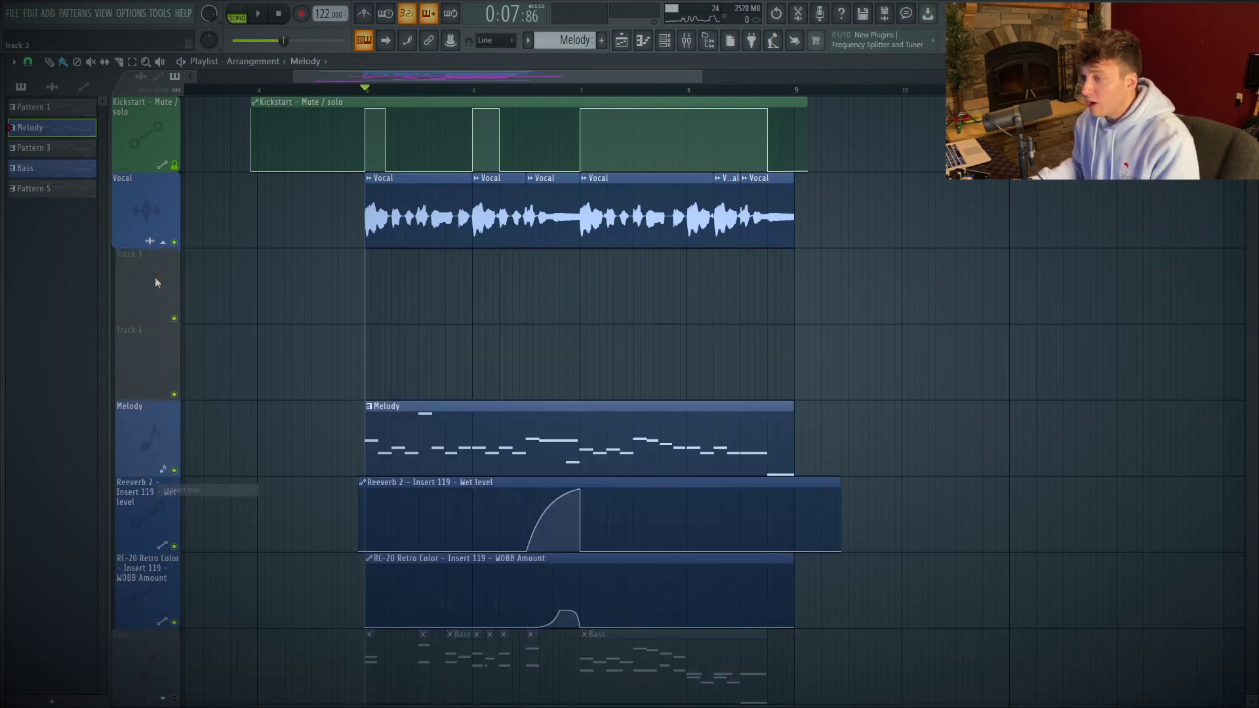
Cut out the Vocal section starting at 5:09, and copy the slice starting at 5:05 into the gap.
{"action": "left_click", "coordinate": [420, 223]}
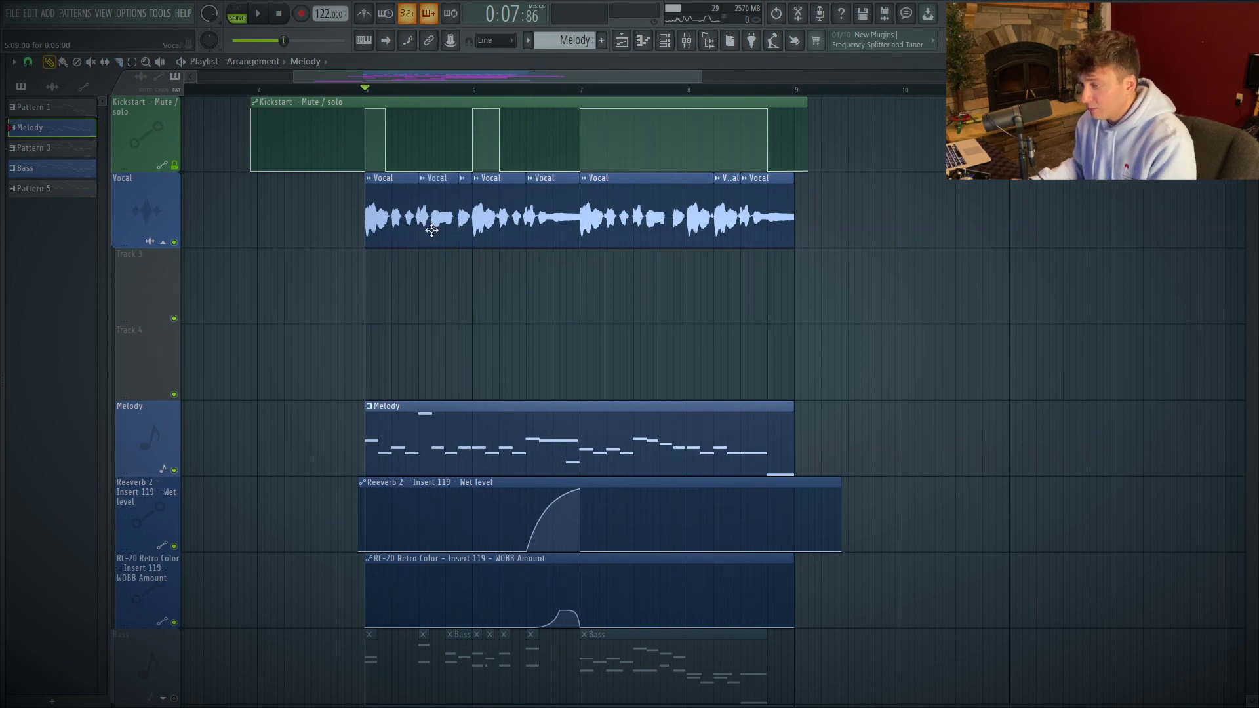
{"action": "right_click", "coordinate": [430, 229]}
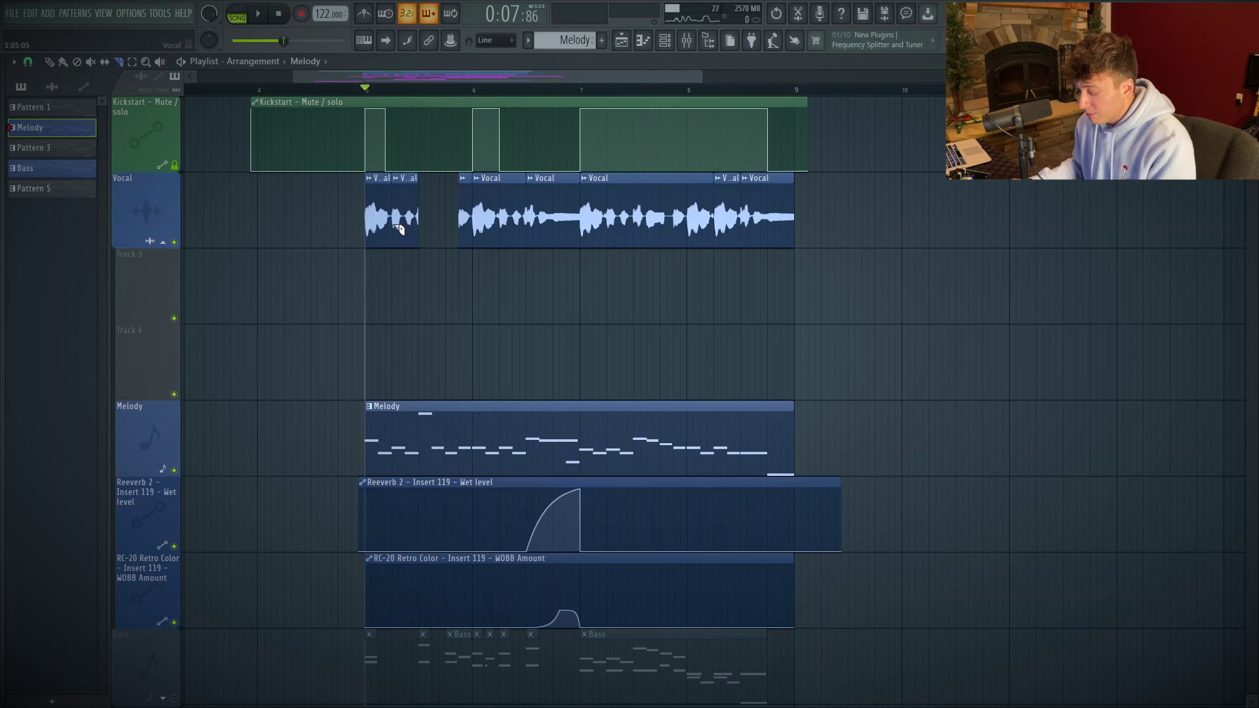
{"action": "left_click_drag", "start_coordinate": [411, 234], "coordinate": [435, 236]}
{"action": "left_click_drag", "start_coordinate": [596, 323], "coordinate": [278, 173]}
{"action": "left_click_drag", "start_coordinate": [740, 389], "coordinate": [731, 389]}
{"action": "left_click", "coordinate": [649, 403]}
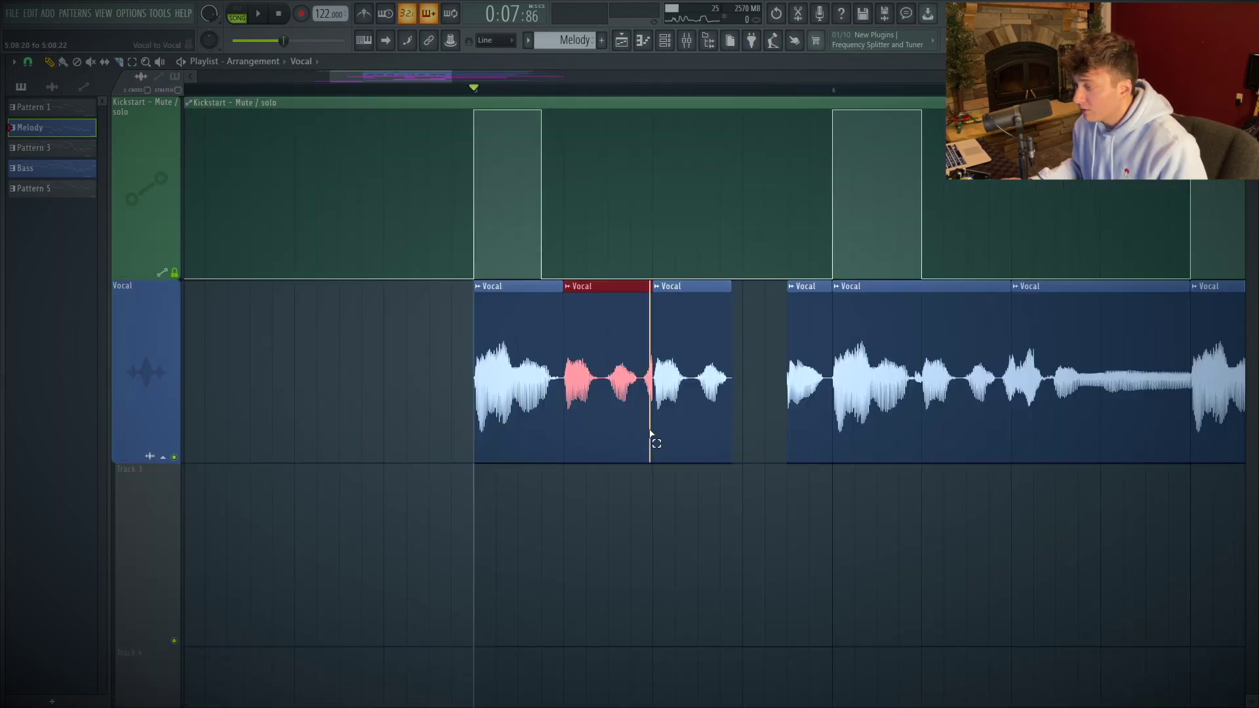
Play the chopped vocal, and fill the remaining gap before bar 6 with the repeated slice.
{"action": "key", "text": "space"}
{"action": "left_click_drag", "start_coordinate": [691, 402], "coordinate": [780, 394]}
{"action": "left_click", "coordinate": [798, 390]}
{"action": "left_click_drag", "start_coordinate": [815, 348], "coordinate": [783, 420]}
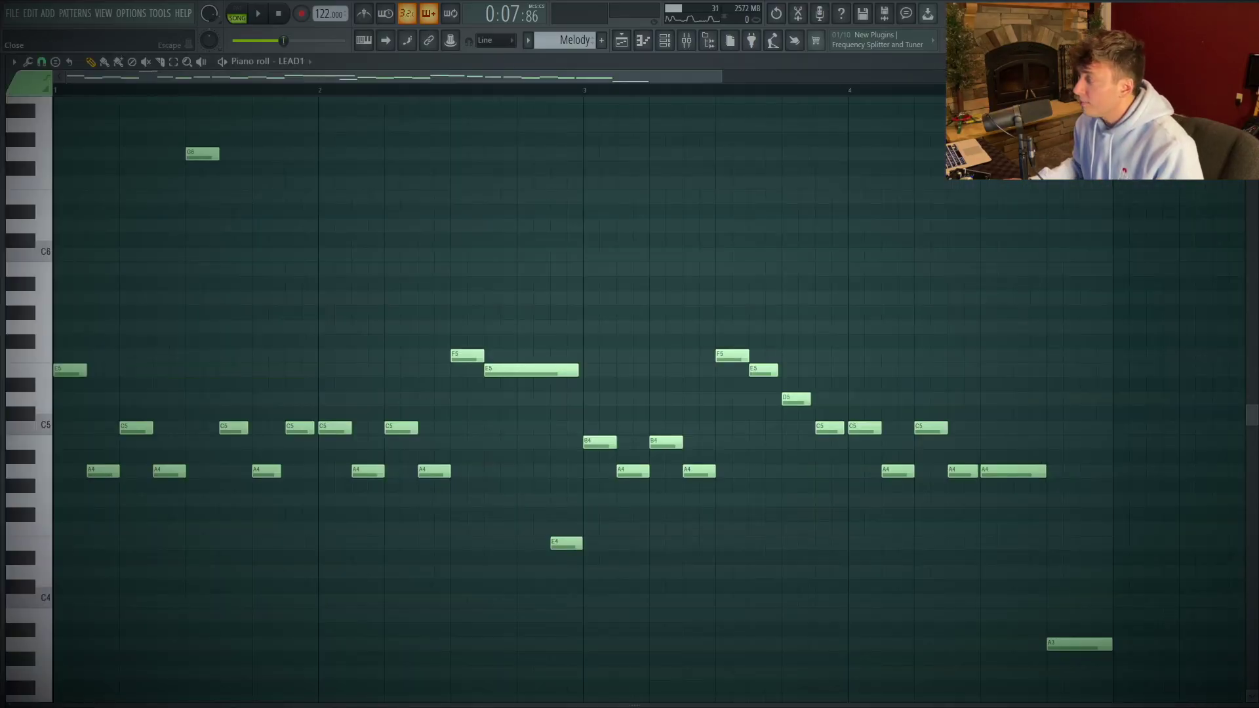
Lower the first note of the synth melody to C5 in the piano roll.
{"action": "left_click_drag", "start_coordinate": [108, 467], "coordinate": [105, 429]}
{"action": "left_click_drag", "start_coordinate": [62, 373], "coordinate": [99, 470]}
{"action": "double_click", "coordinate": [70, 370]}
{"action": "left_click_drag", "start_coordinate": [70, 370], "coordinate": [61, 437]}
Play the vocoder with the changed melody, return to the playlist, and undo the last edit.
{"action": "key", "text": "space"}
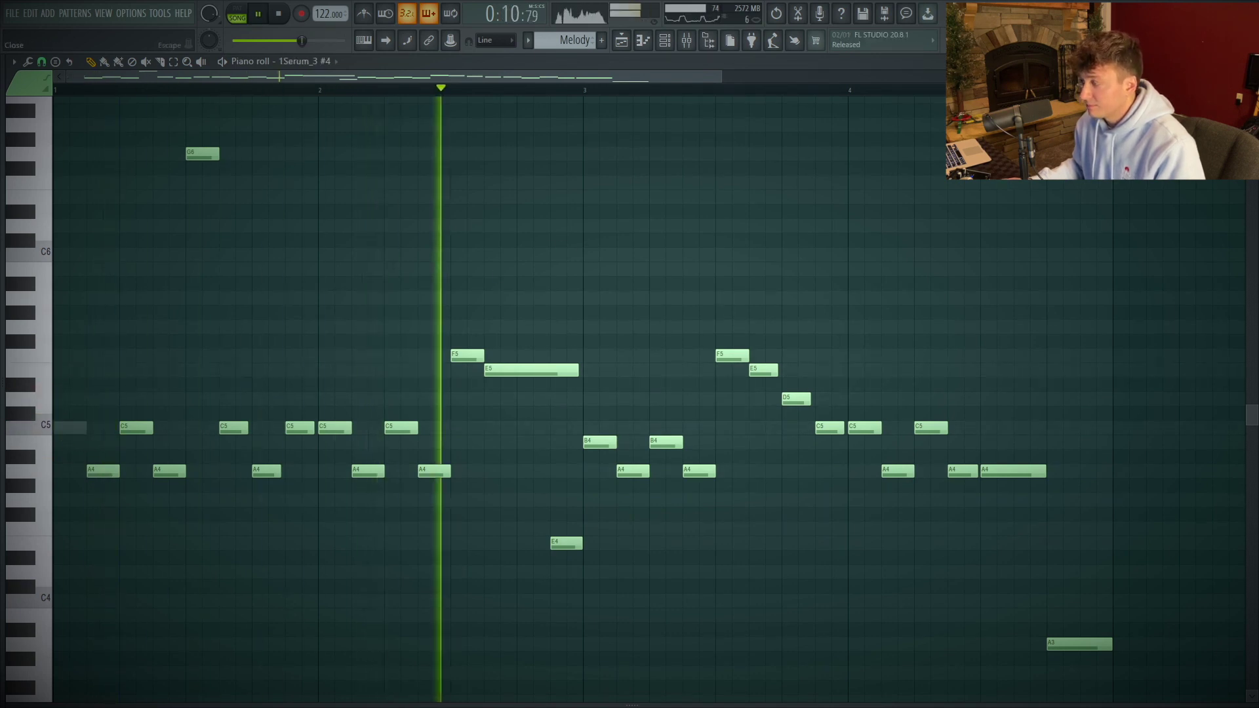
{"action": "key", "text": "F5"}
{"action": "key", "text": "space"}
{"action": "key", "text": "ctrl+z"}
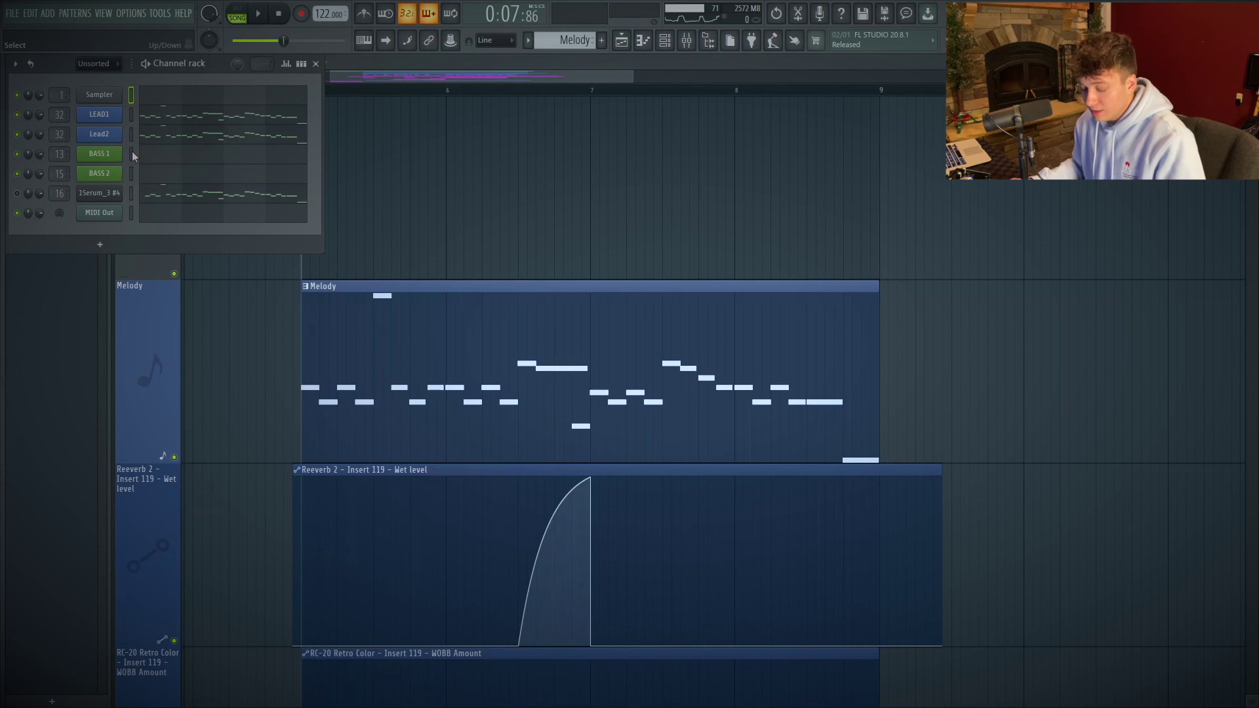